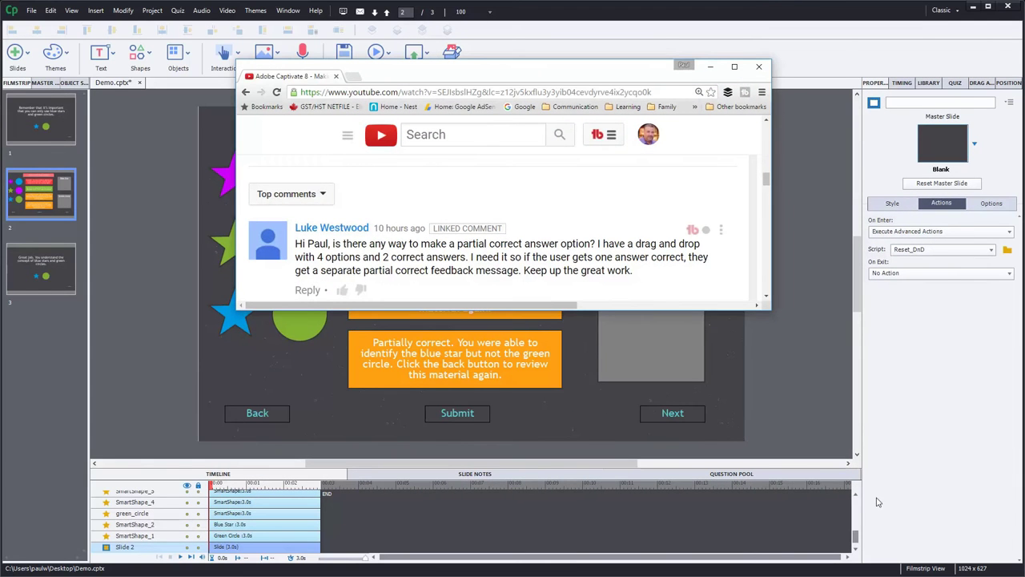
- Bring the Captivate Demo.cptx project back in front of the YouTube window
click(801, 386)
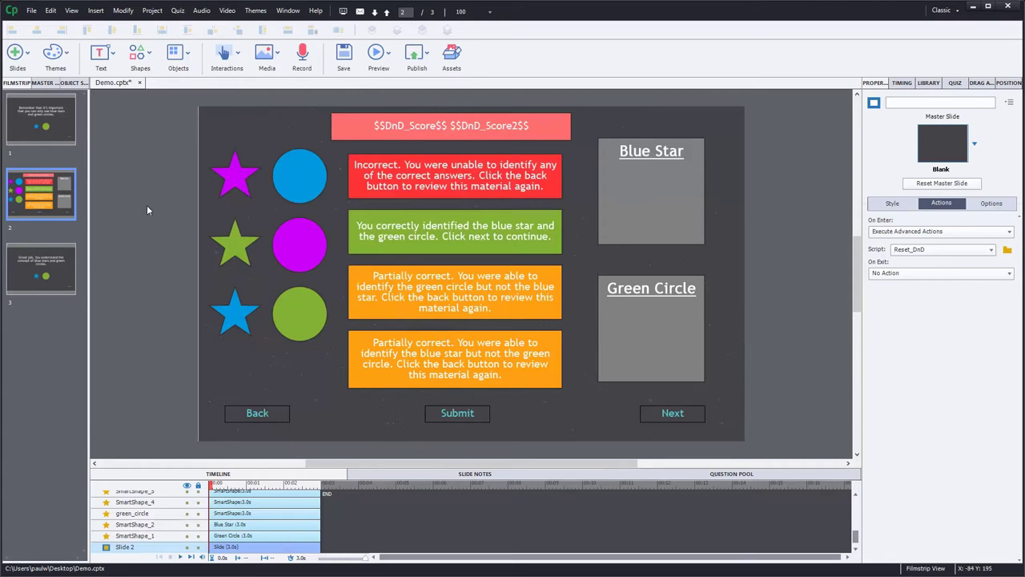
click(54, 126)
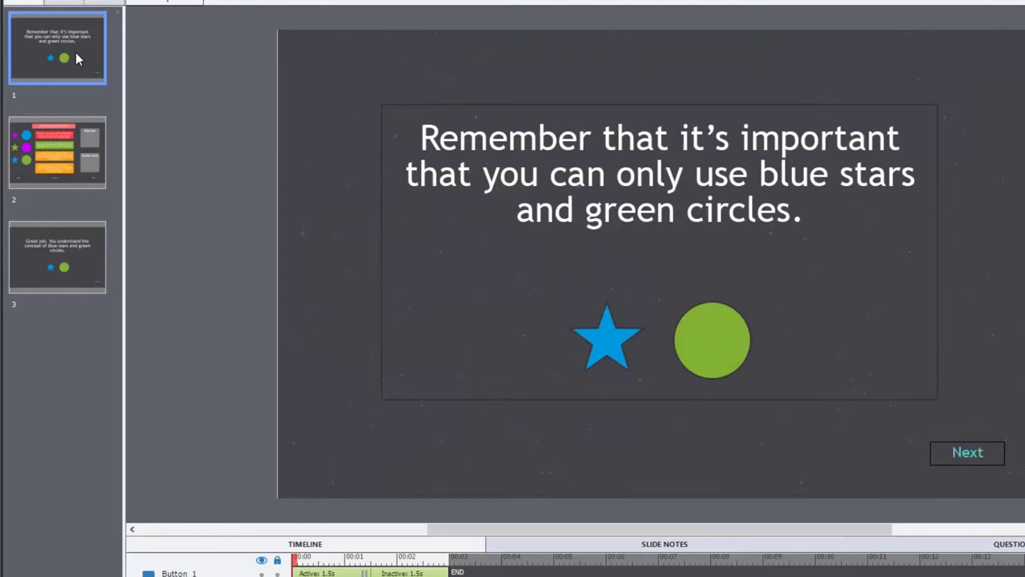
click(83, 155)
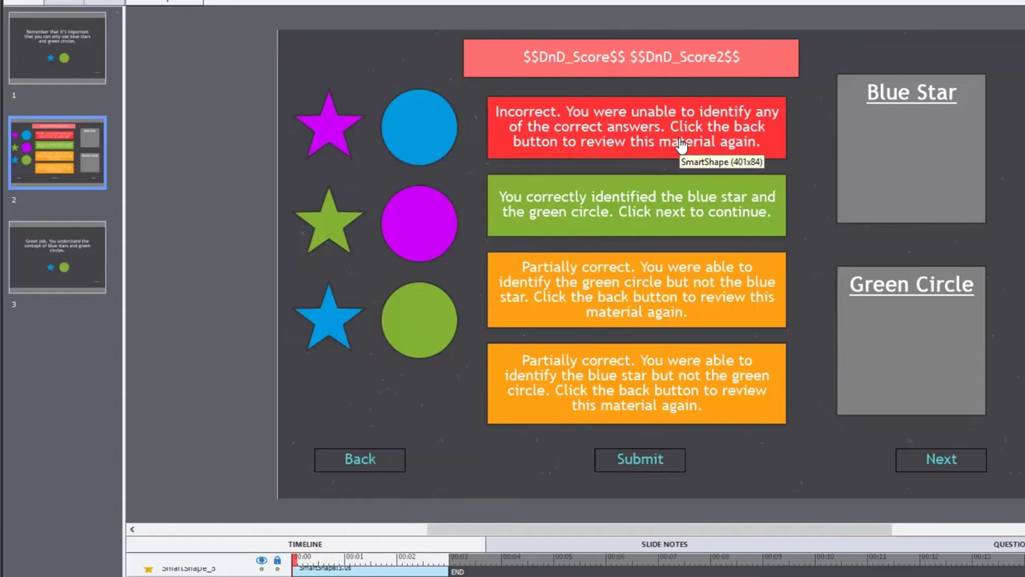
drag(221, 117, 422, 494)
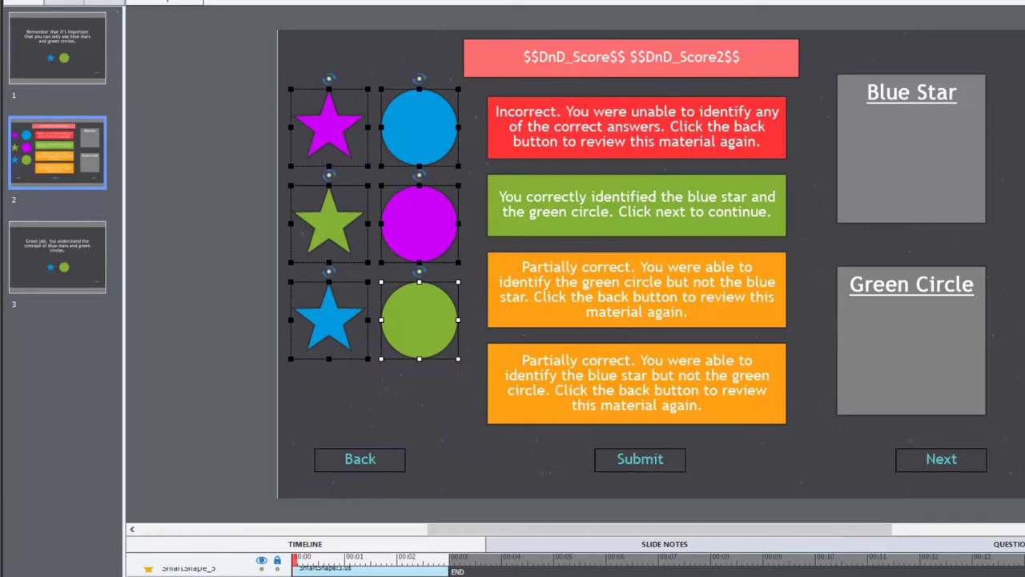
drag(1017, 201, 921, 346)
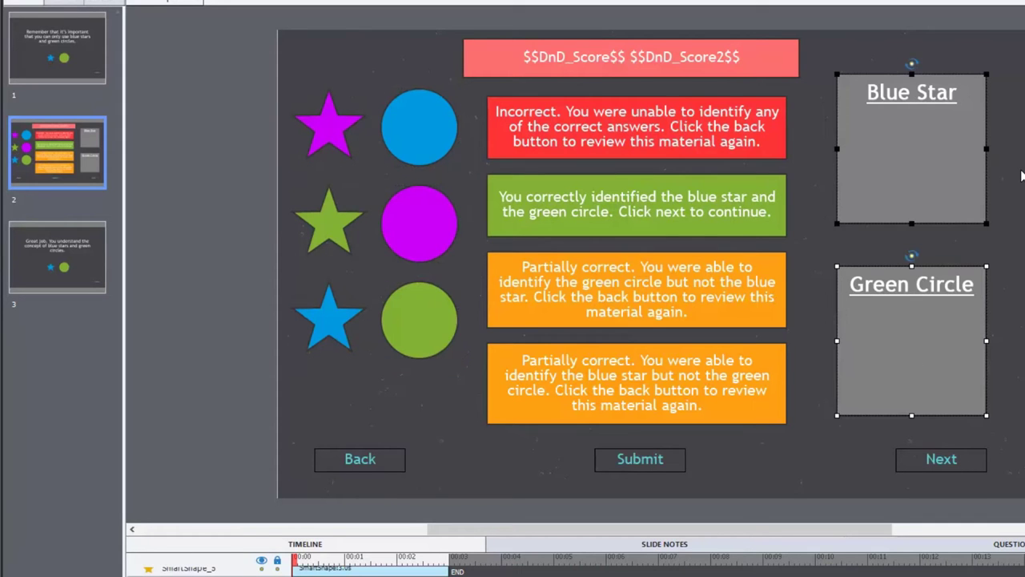
click(747, 126)
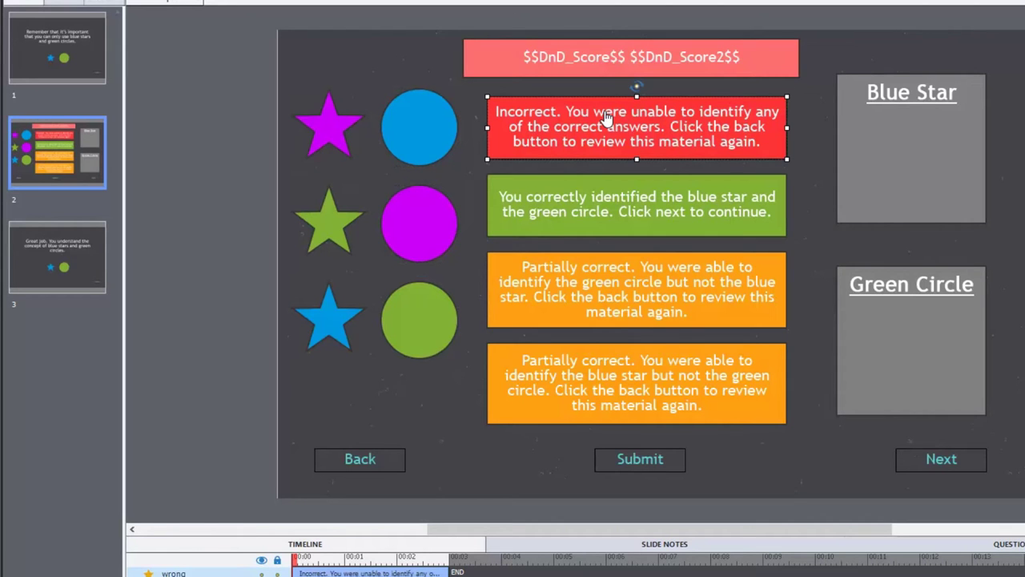
click(635, 198)
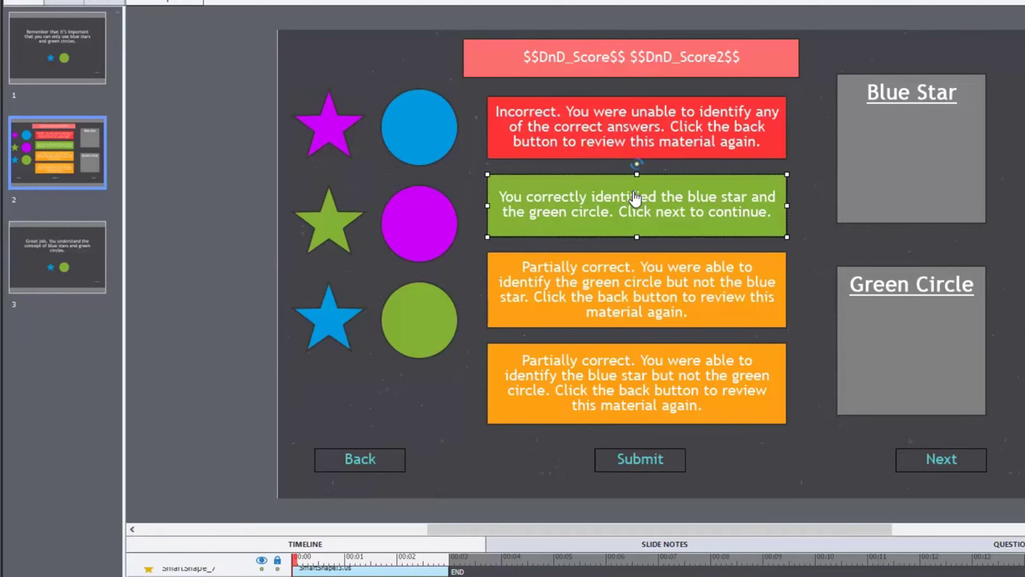
click(660, 289)
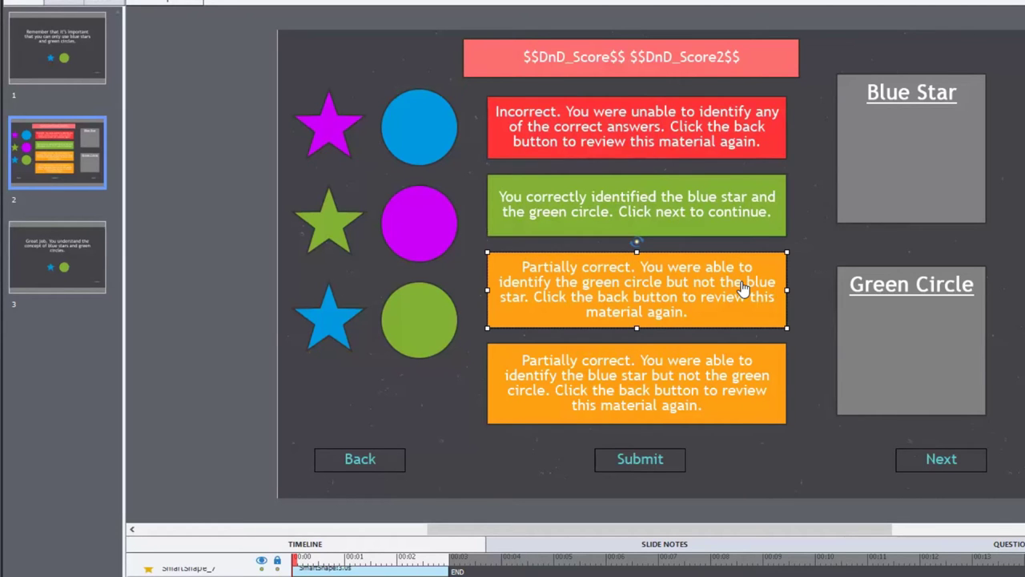
click(730, 370)
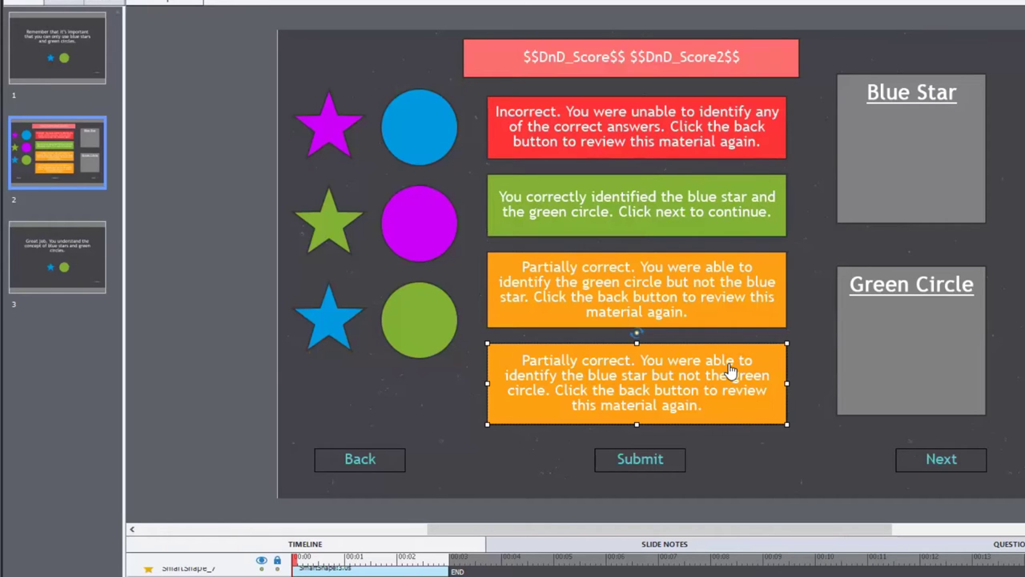
click(655, 463)
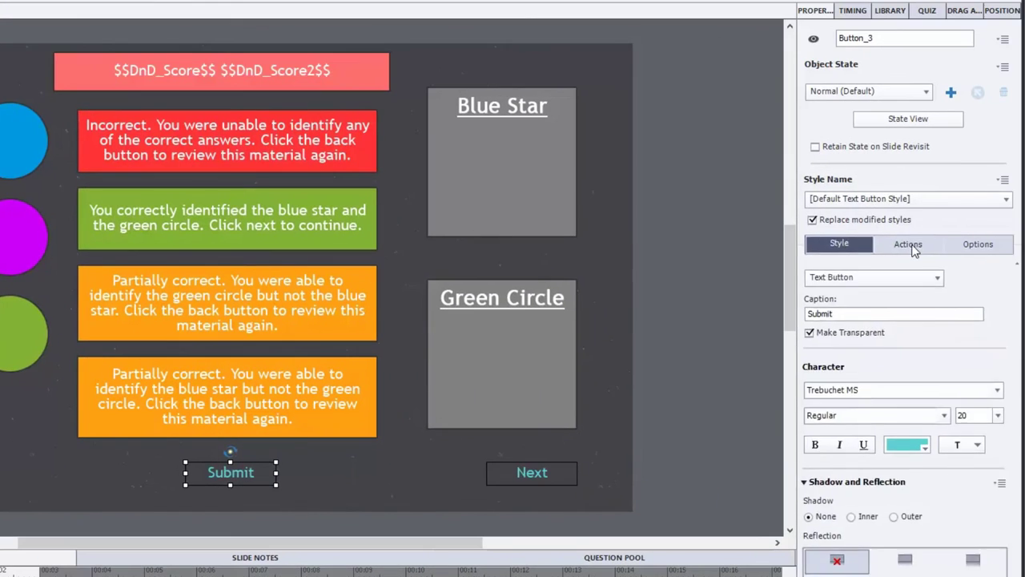
click(908, 244)
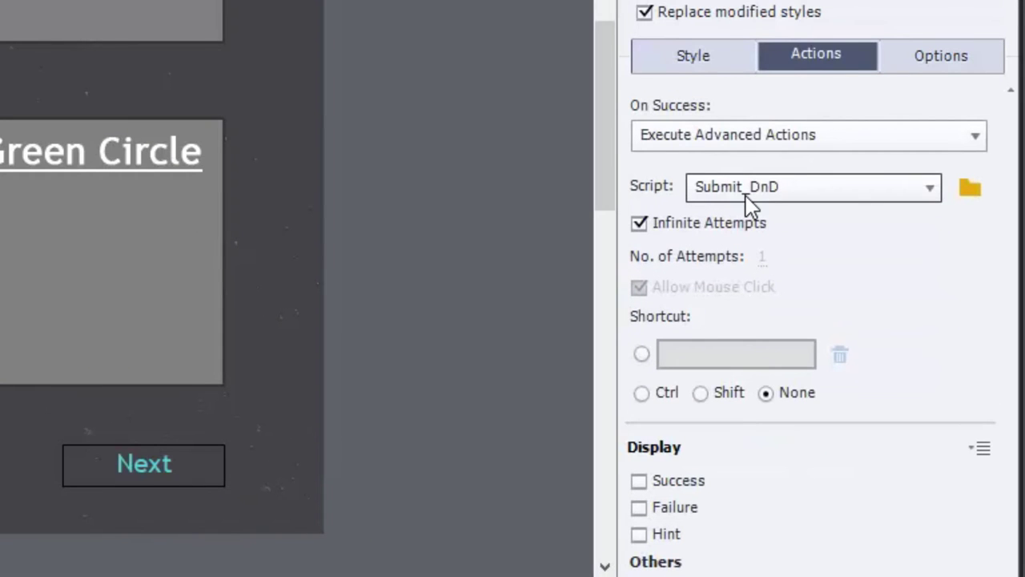
click(96, 486)
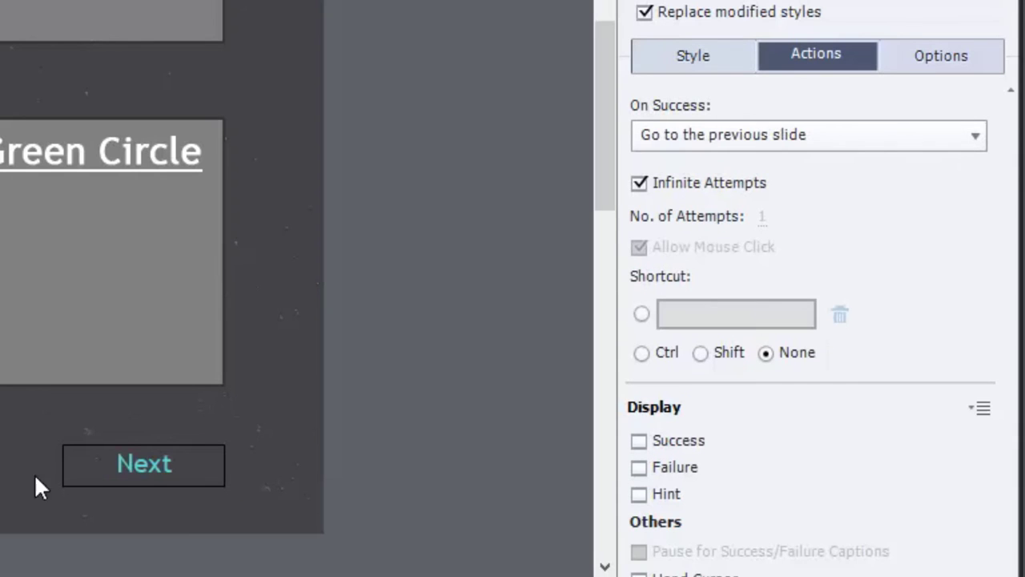
click(96, 486)
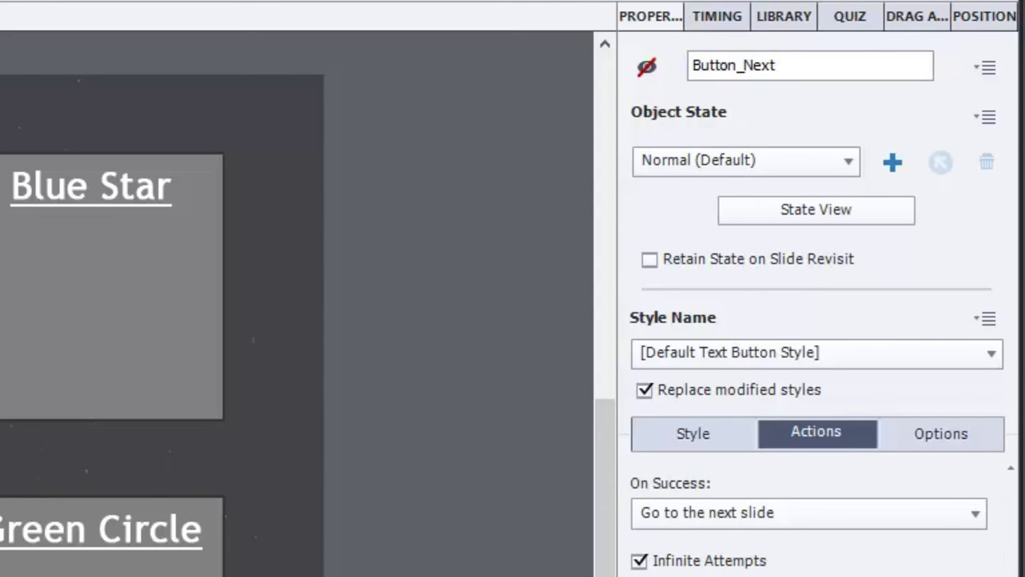
drag(77, 196, 222, 460)
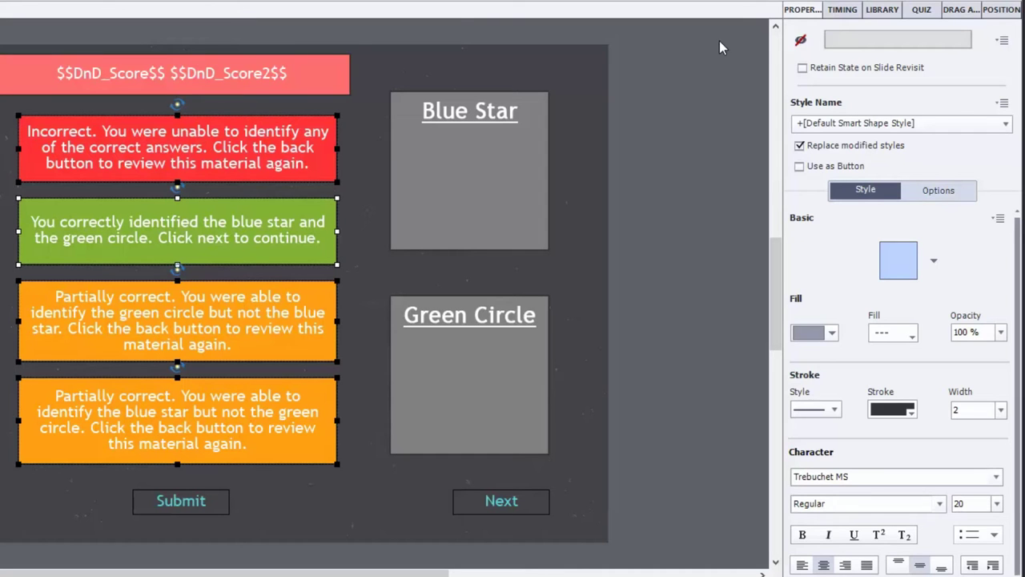
- Select the $$DnD_Score$$ $$DnD_Score2$$ score caption at the top of slide 2
click(328, 78)
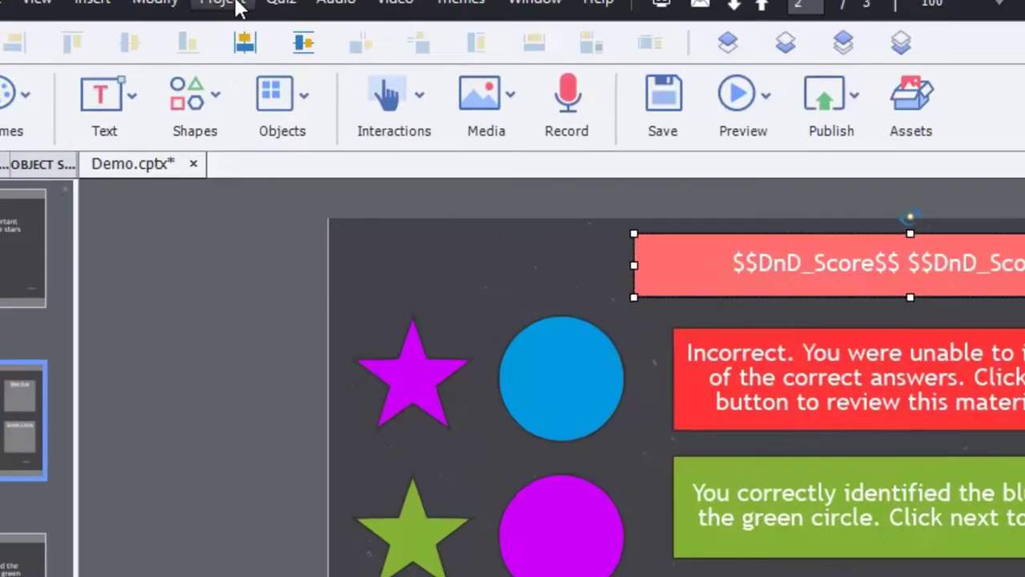
- Check in Project > Variables that DnD_Score and DnD_Score2 are both 0, then close the dialog
click(238, 5)
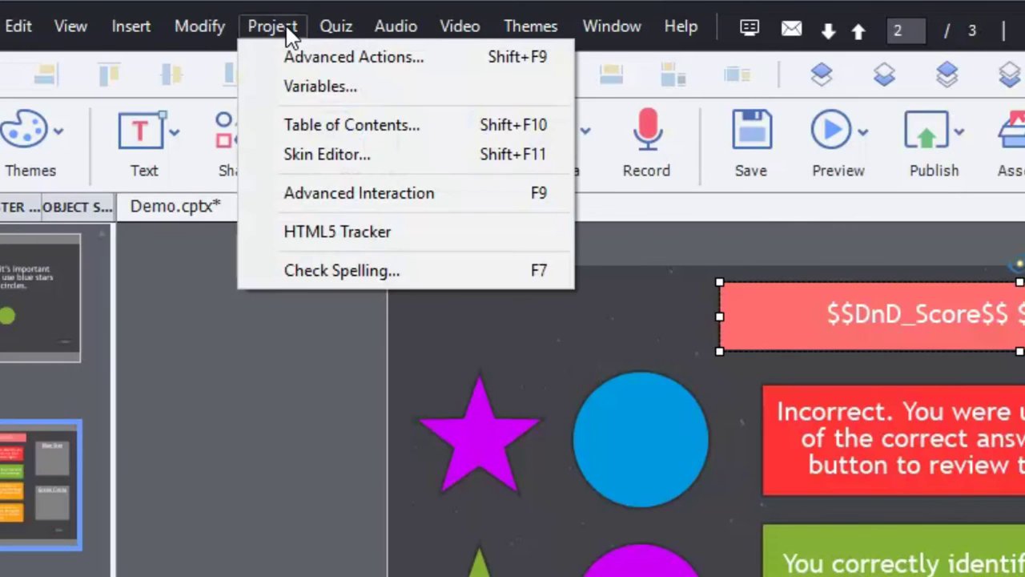
click(288, 87)
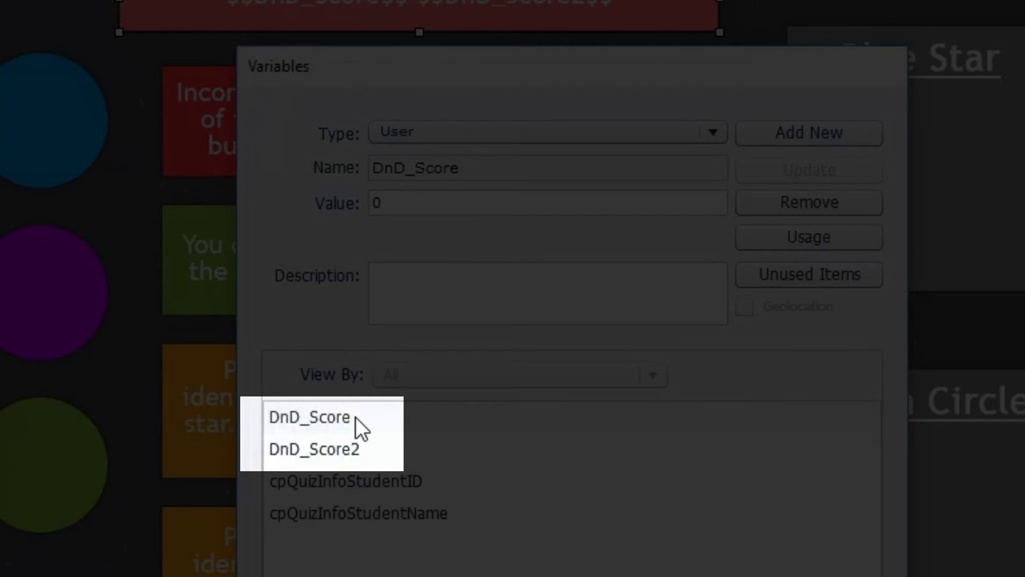
click(358, 424)
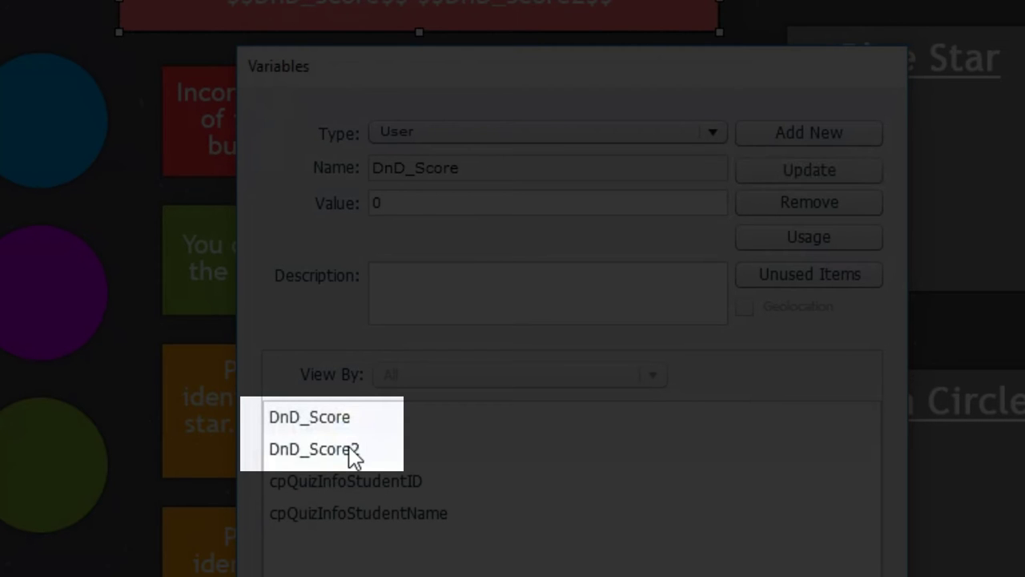
click(353, 453)
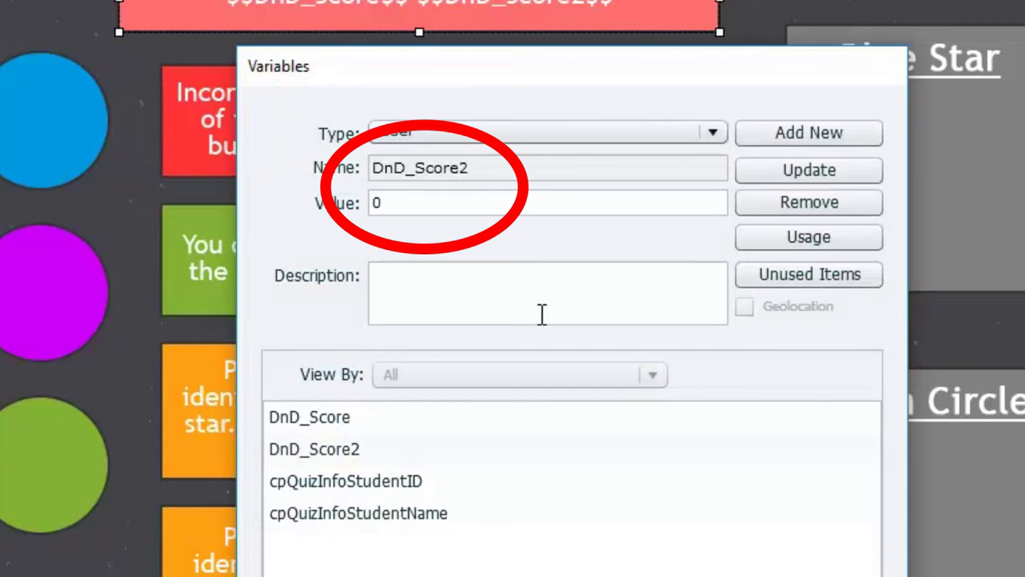
key(Return)
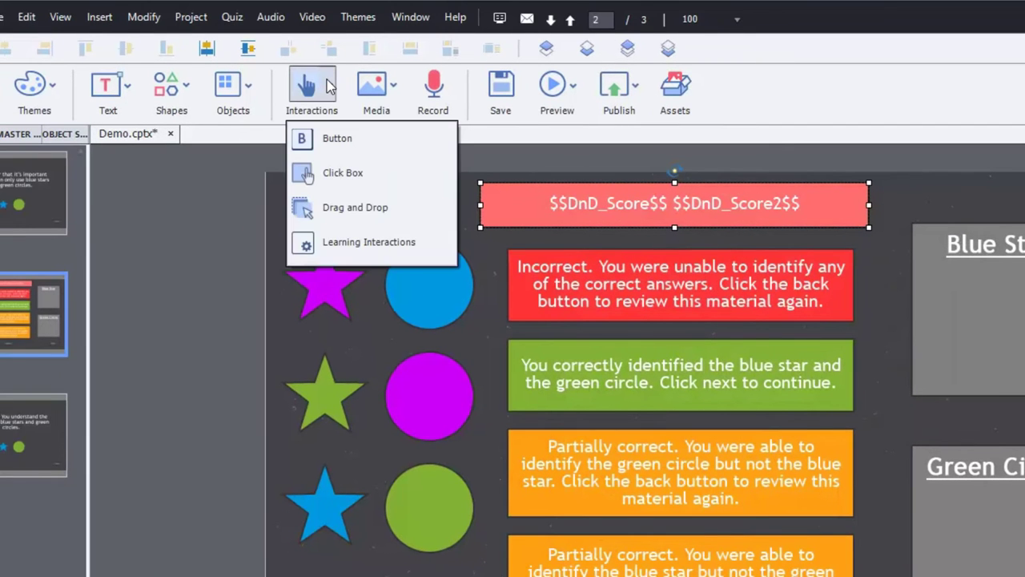
- Make the six stars and circles drag sources and the Blue Star and Green Circle boxes drop targets
click(356, 209)
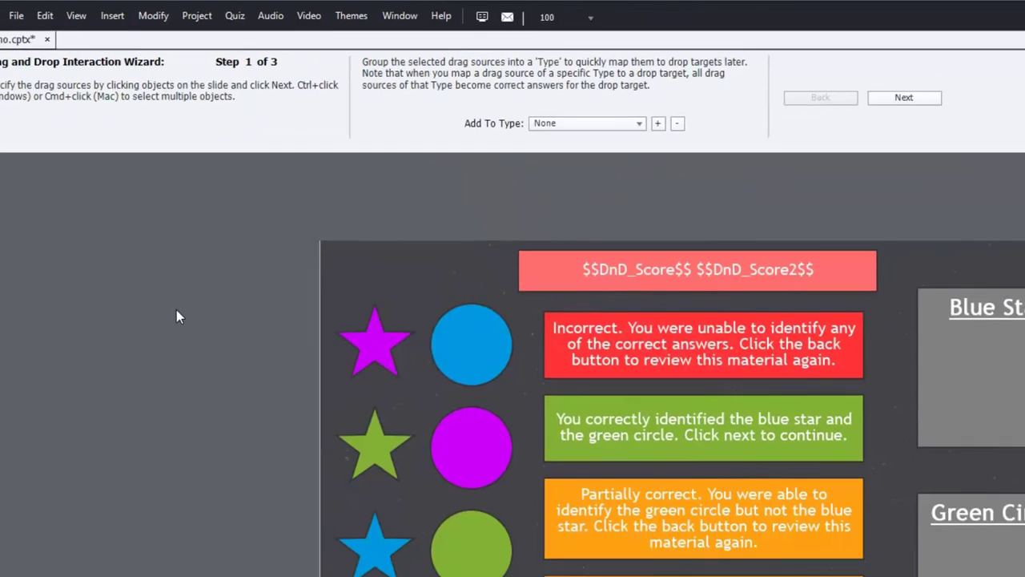
drag(174, 332, 505, 576)
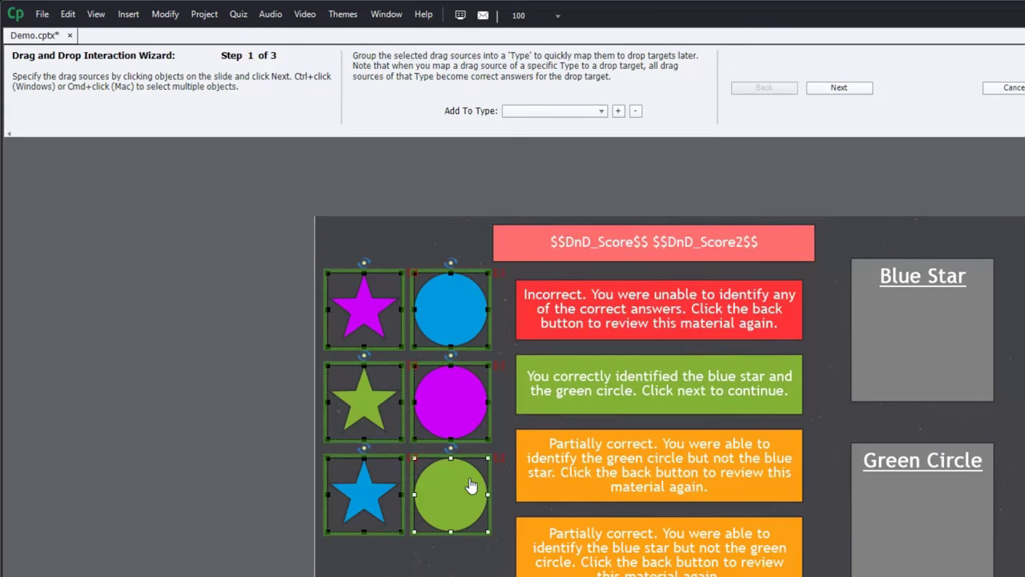
click(858, 89)
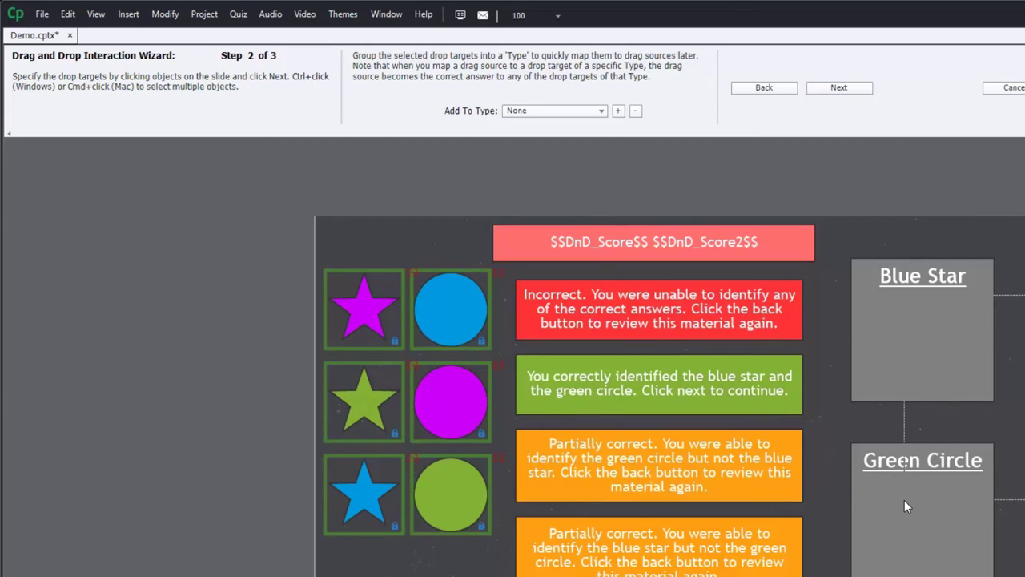
click(920, 336)
ctrl+click(906, 505)
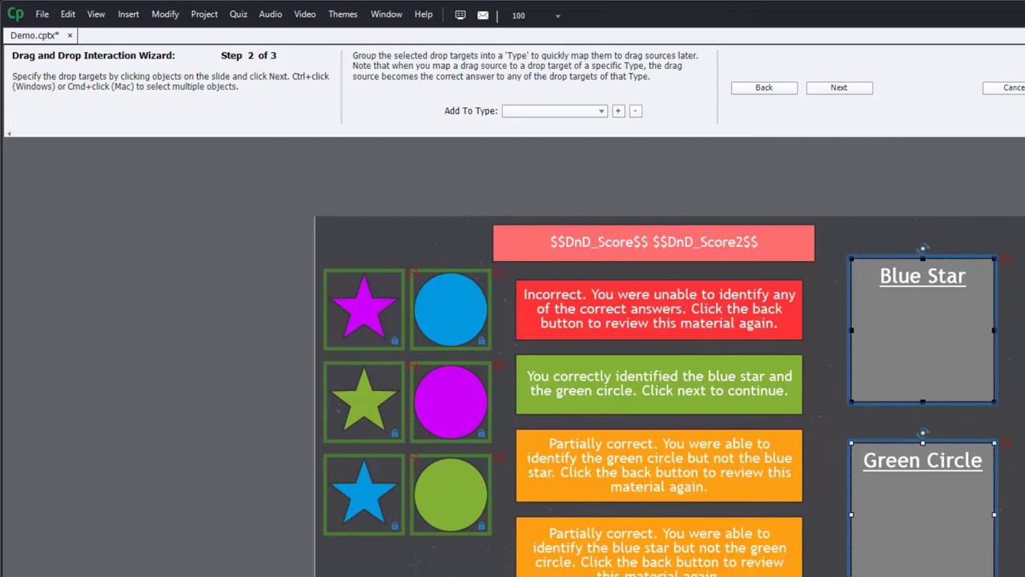
- Map the green circle to Green Circle and the blue star to Blue Star
click(828, 91)
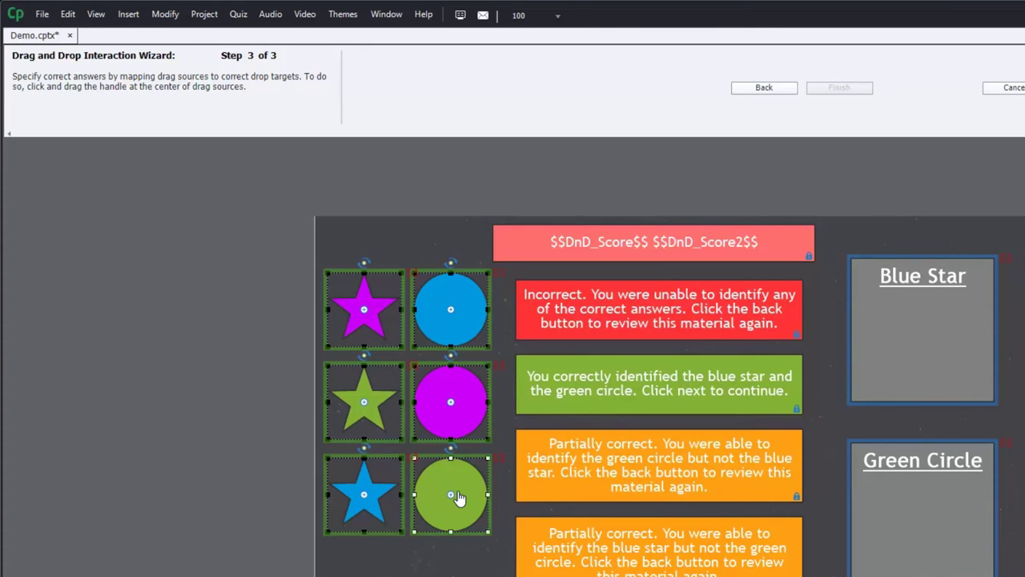
drag(451, 494, 923, 515)
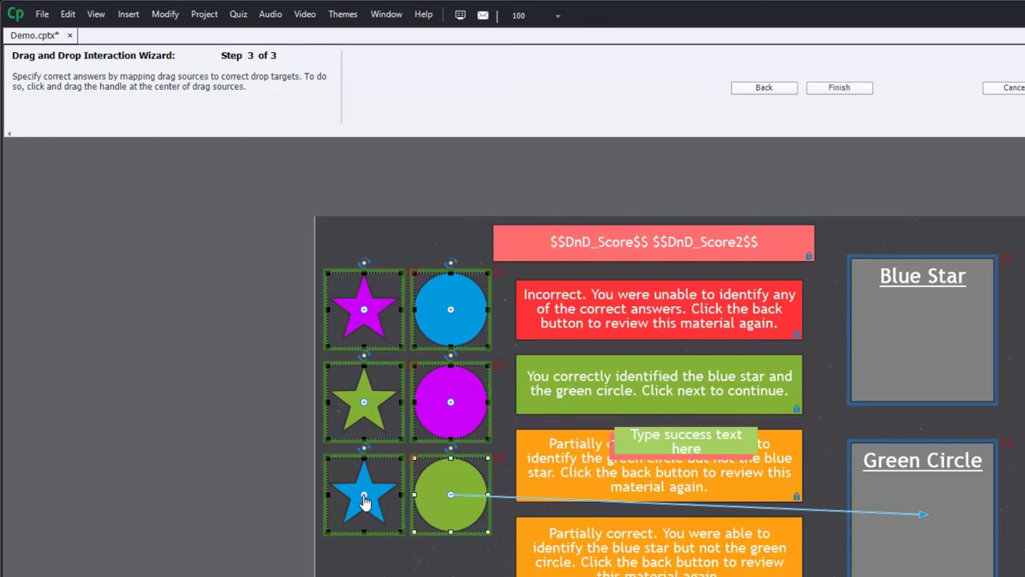
drag(363, 494, 888, 346)
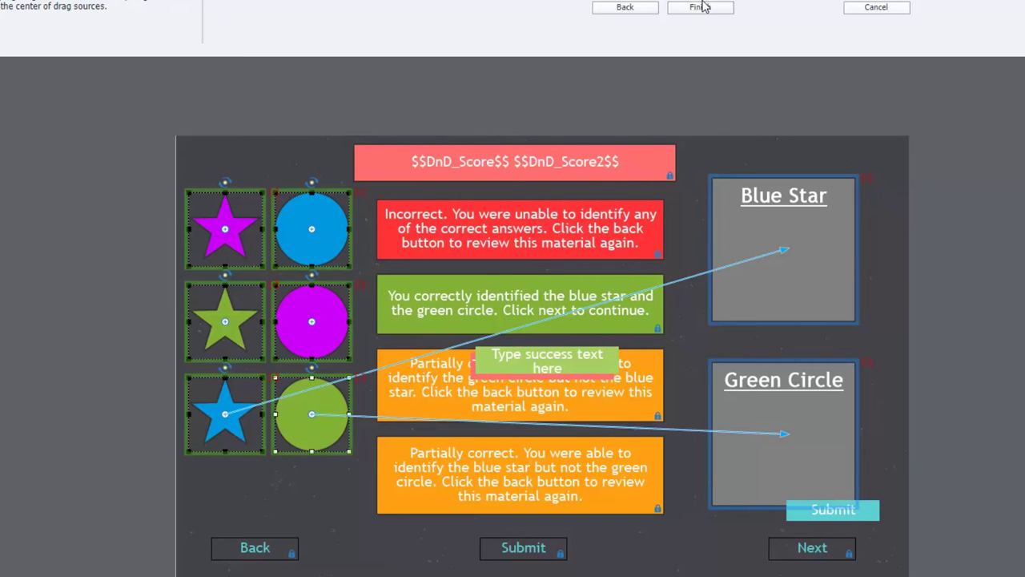
- Finish the wizard, move the interaction's Submit button off the slide, and set On Success to No Action
click(701, 8)
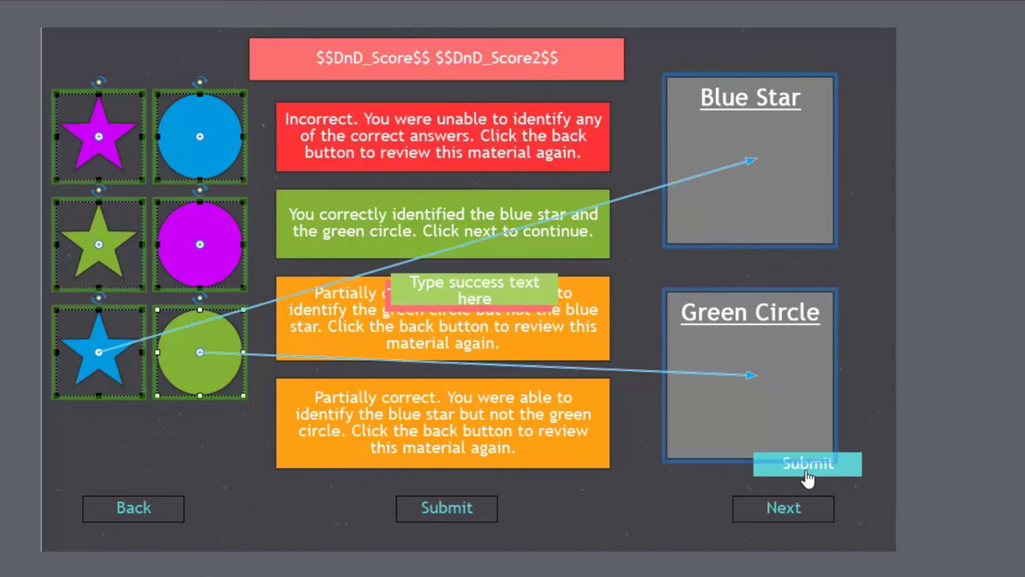
drag(805, 469, 964, 267)
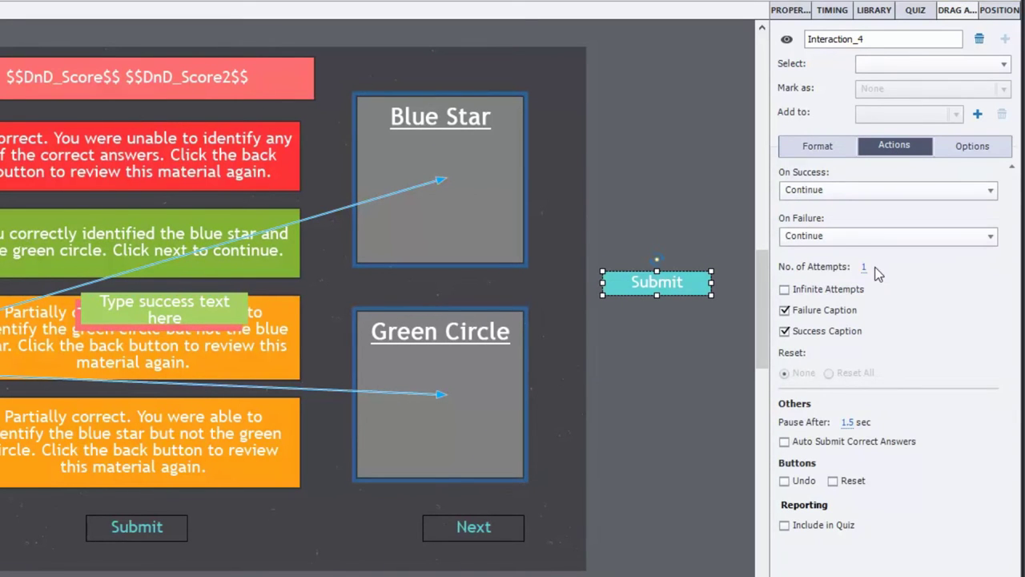
click(837, 193)
scroll(887, 310, down, 1)
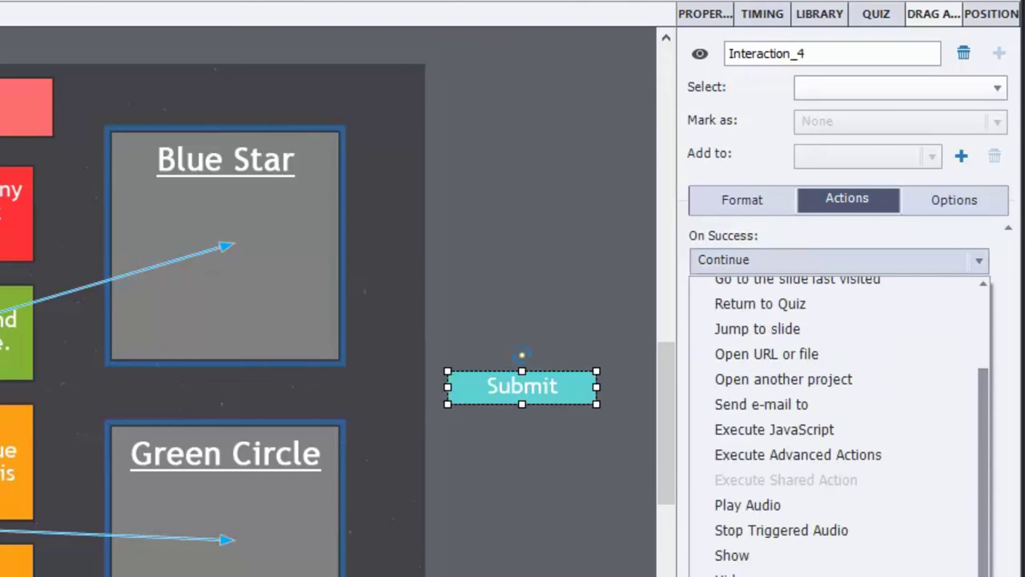
click(776, 484)
- Set the interaction's On Failure action to No Action as well
click(771, 323)
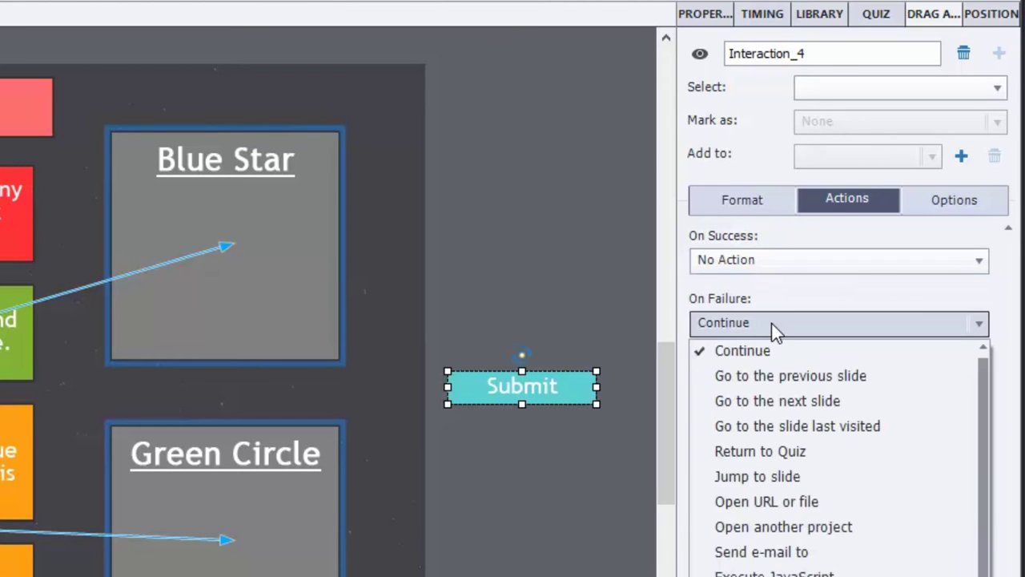
scroll(837, 456, down, 2)
key(Home)
key(Return)
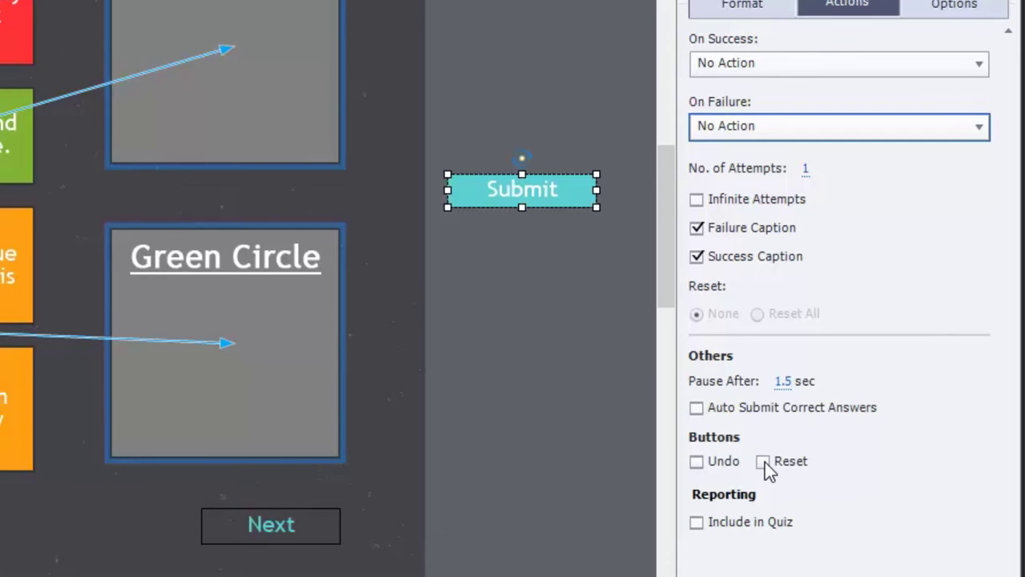
- Add a Reset button and place it in the bottom row between Back and Submit
click(763, 462)
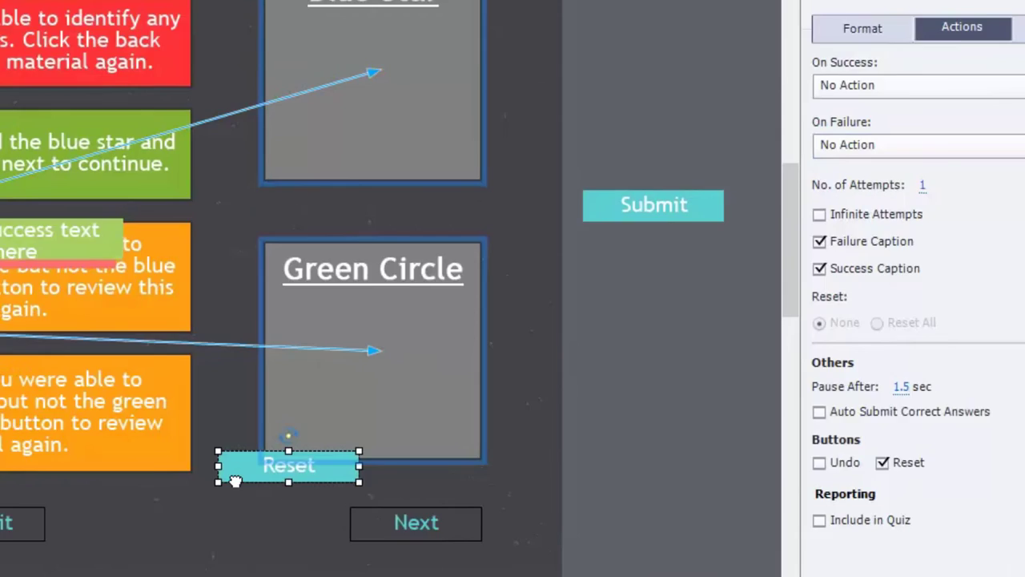
drag(91, 479, 0, 533)
drag(301, 523, 301, 523)
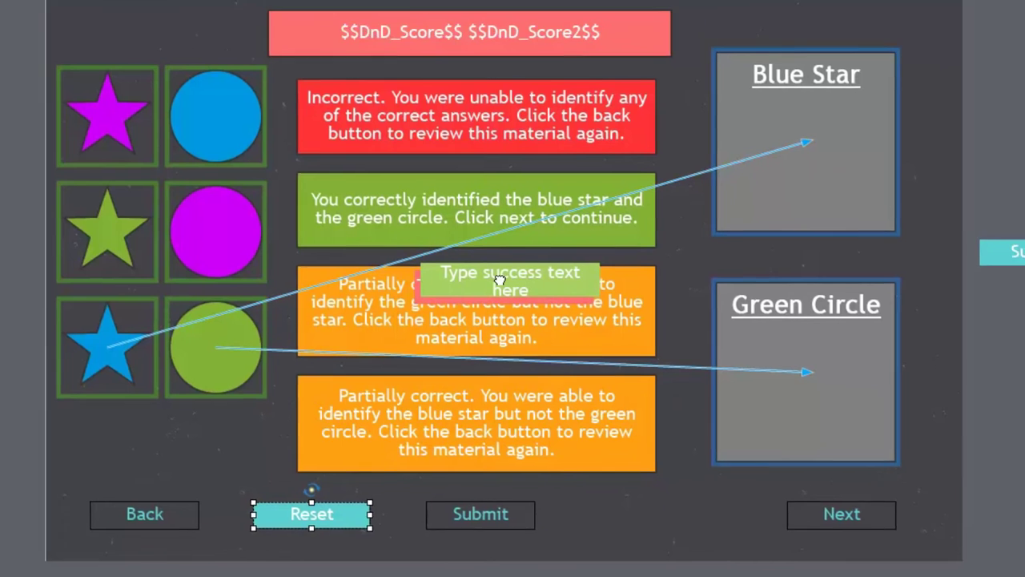
- Turn off the interaction's Failure Caption and Success Caption
click(531, 287)
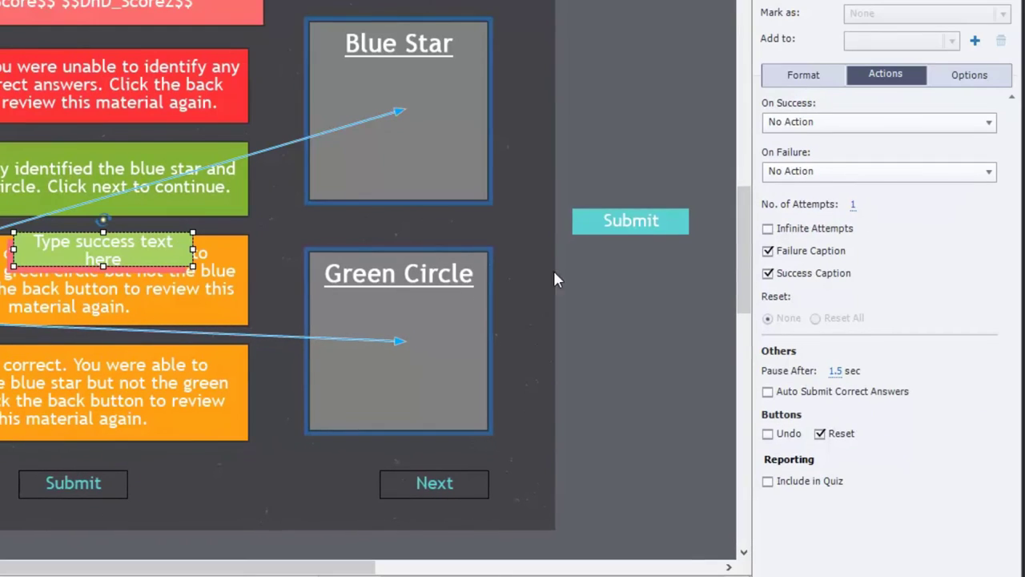
click(767, 250)
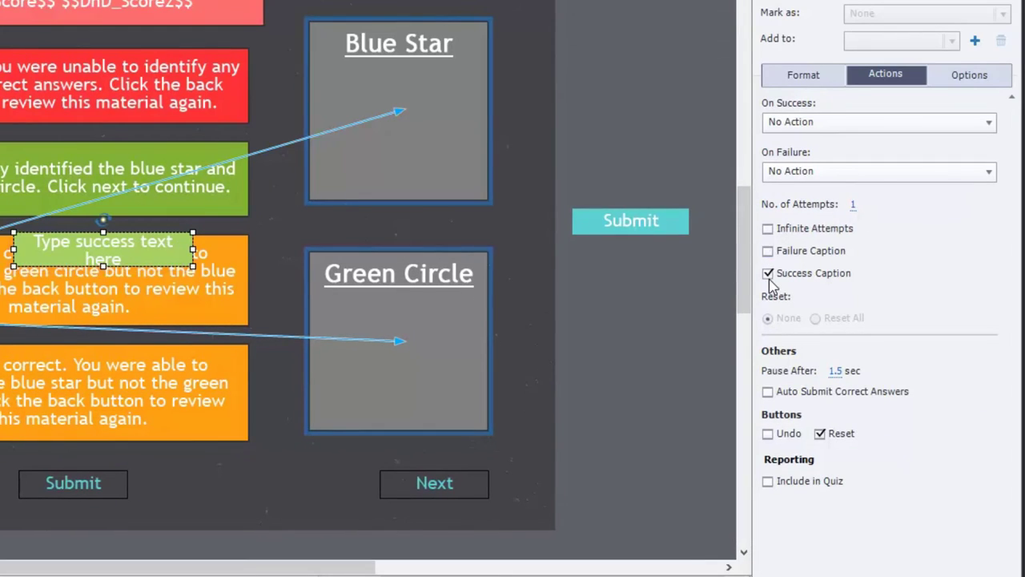
click(768, 273)
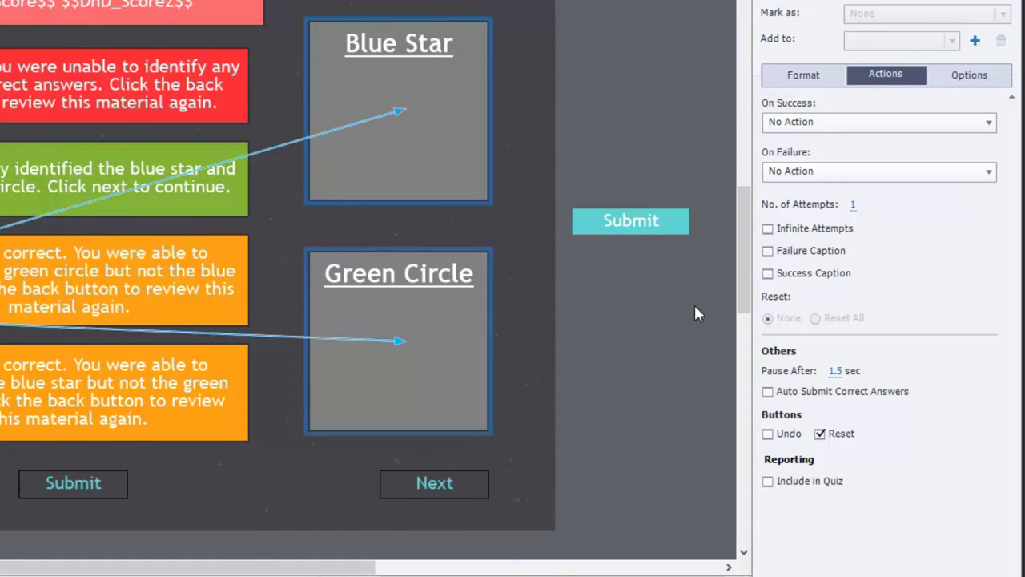
click(972, 80)
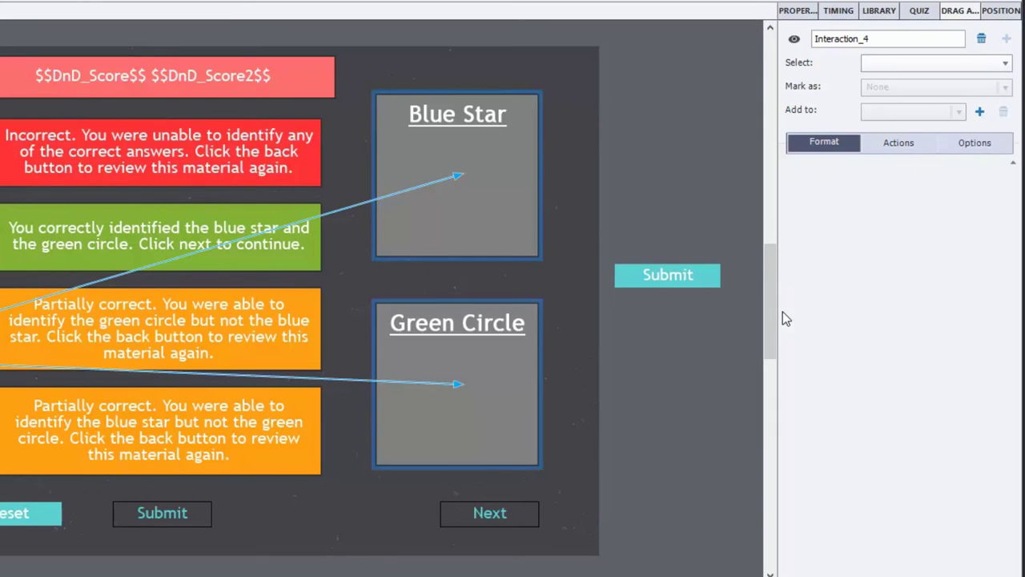
- Set the Blue Star and Green Circle targets to snap dropped items at their bottom-middle anchor
click(517, 148)
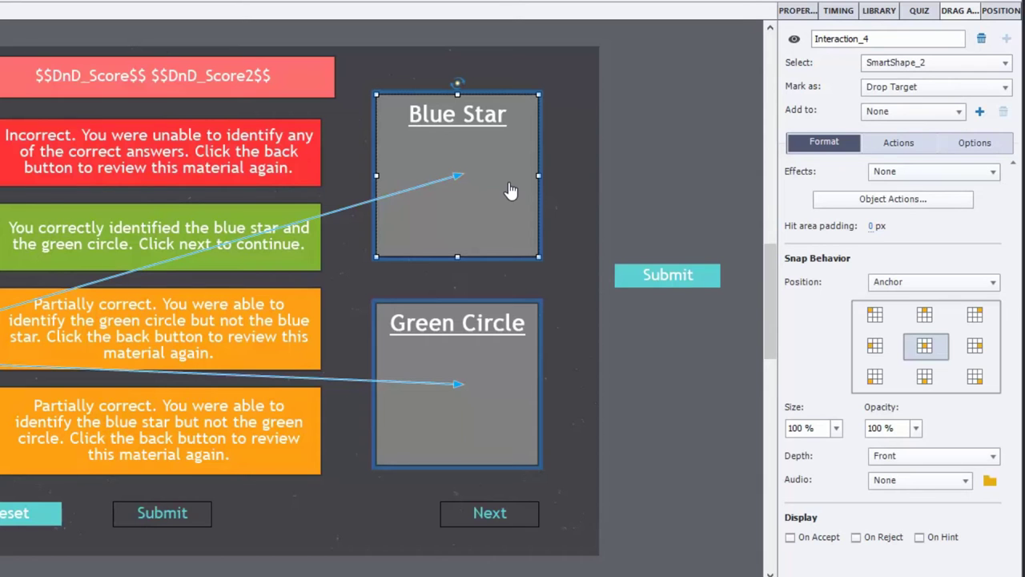
shift+click(498, 366)
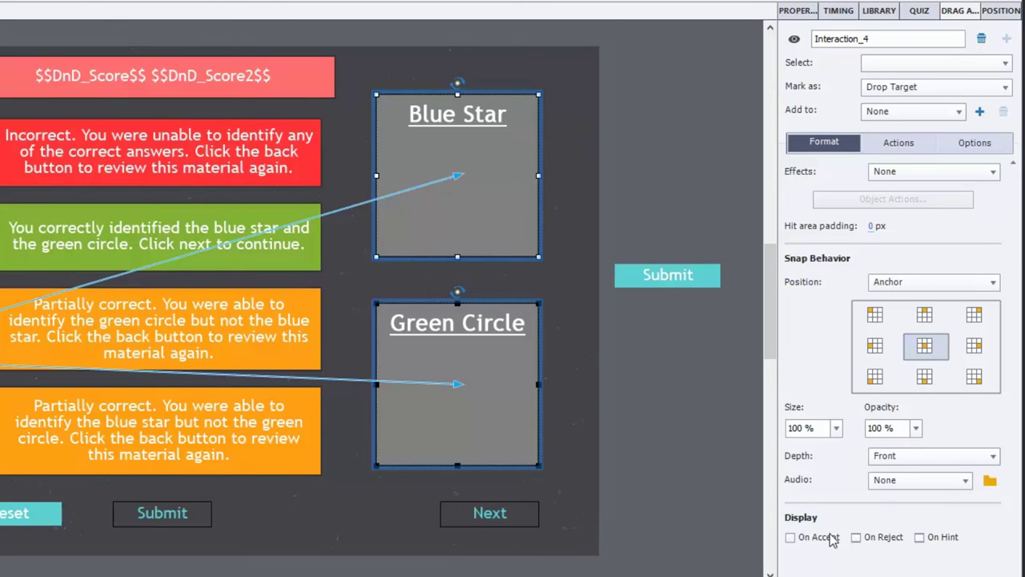
click(924, 377)
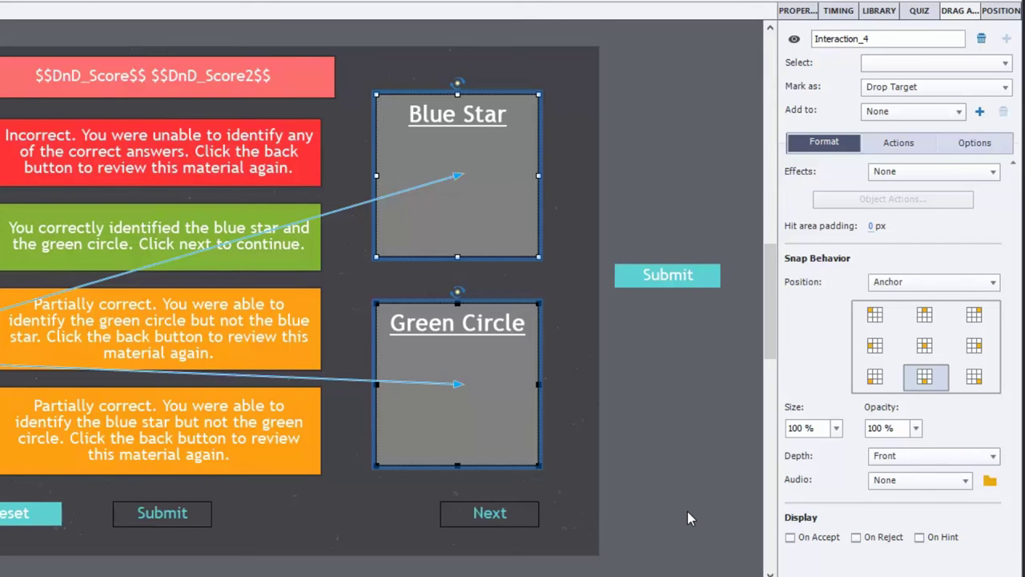
click(635, 173)
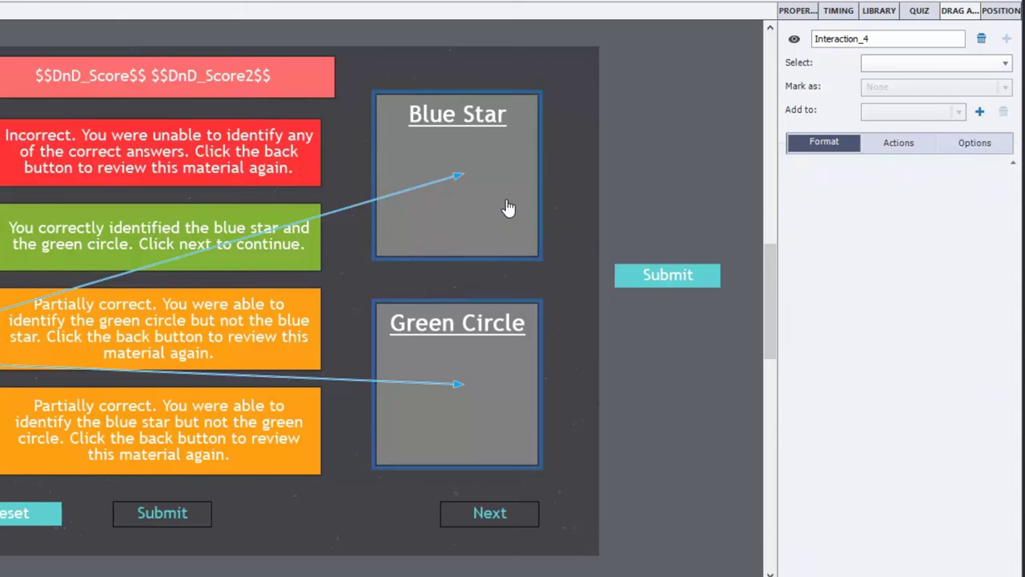
click(506, 203)
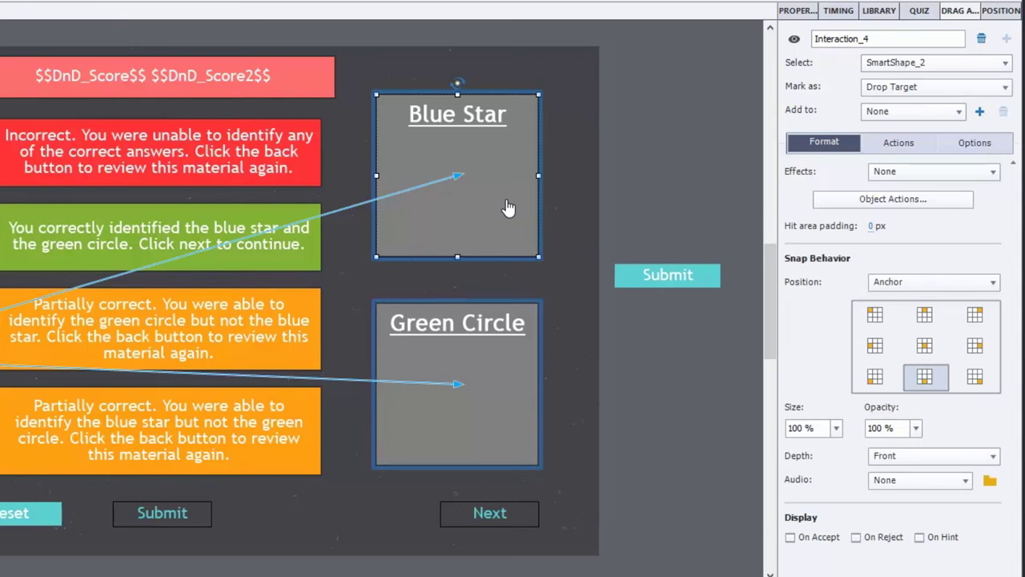
- In Blue Star's accepted drag sources, uncheck Accept All, keep Count 1, and set On Accept to Replace
click(910, 201)
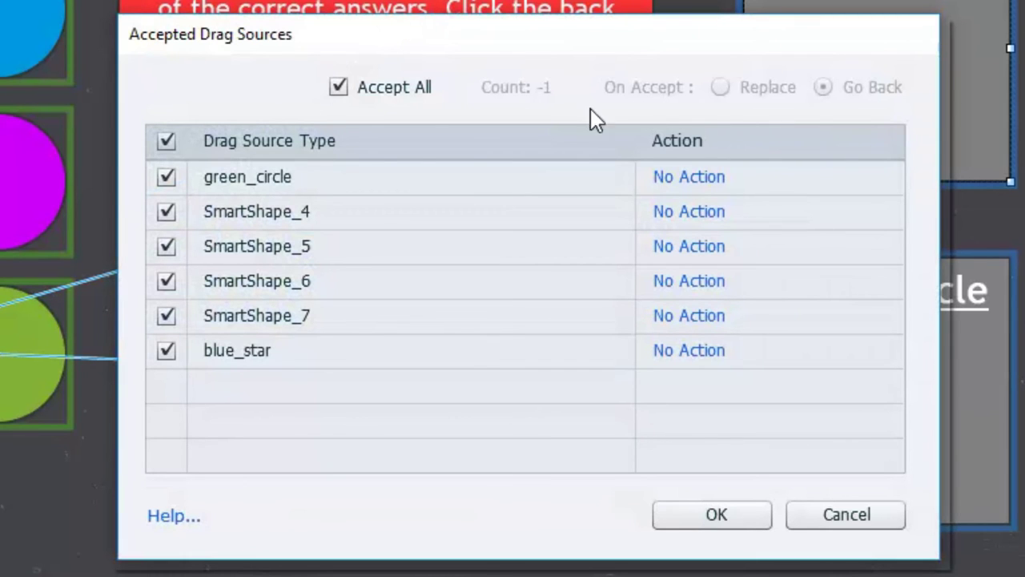
click(340, 84)
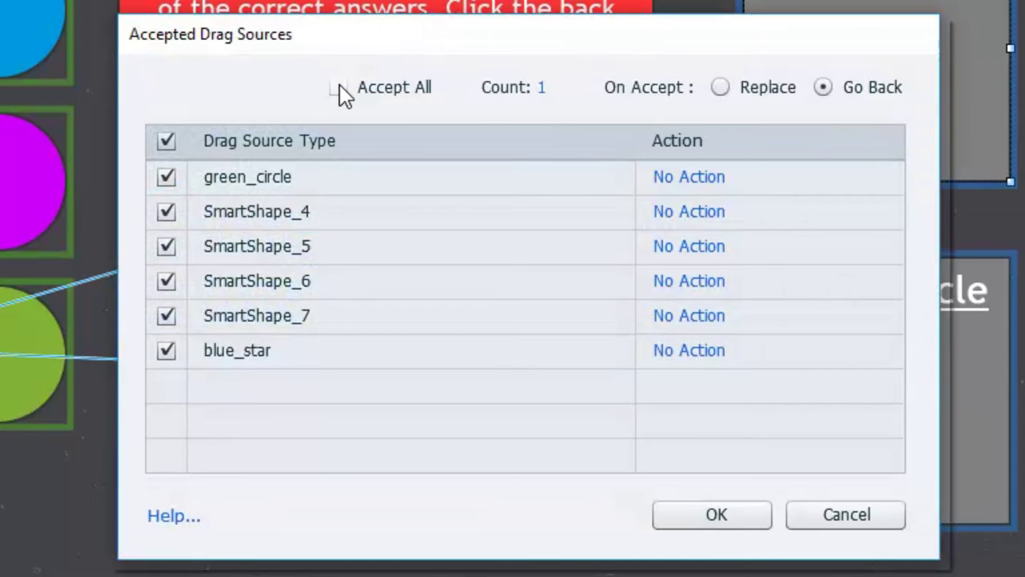
click(542, 90)
click(759, 88)
- Make dropping blue_star assign the variable the value 1, with Continue Playing unchecked
click(708, 358)
click(470, 213)
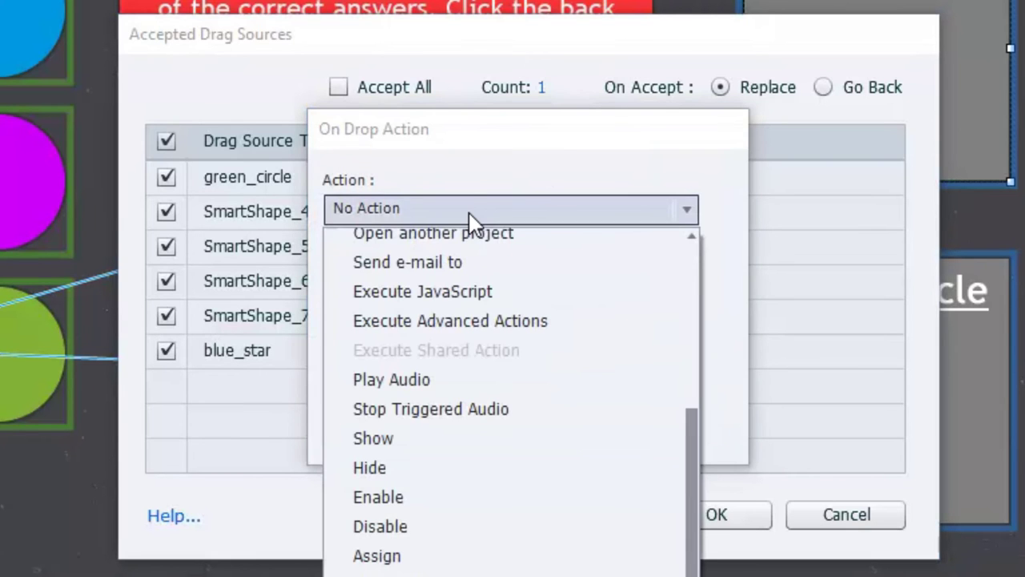
click(440, 555)
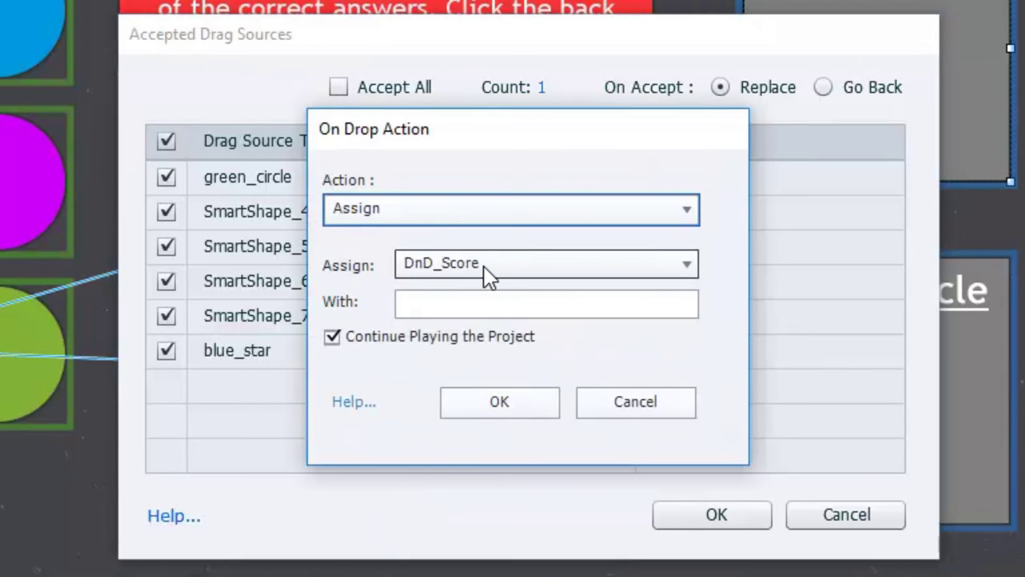
click(483, 301)
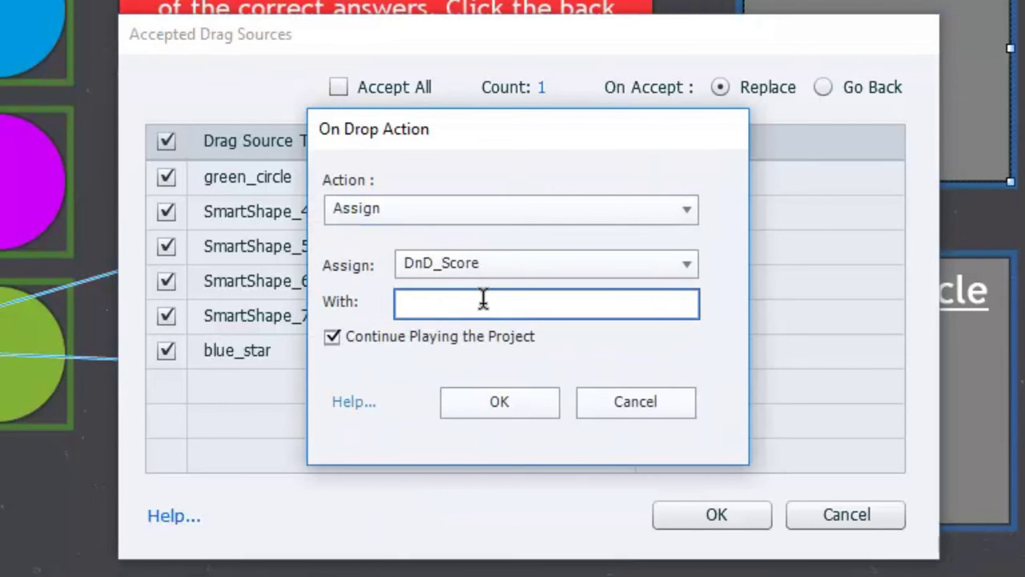
text(1)
click(332, 336)
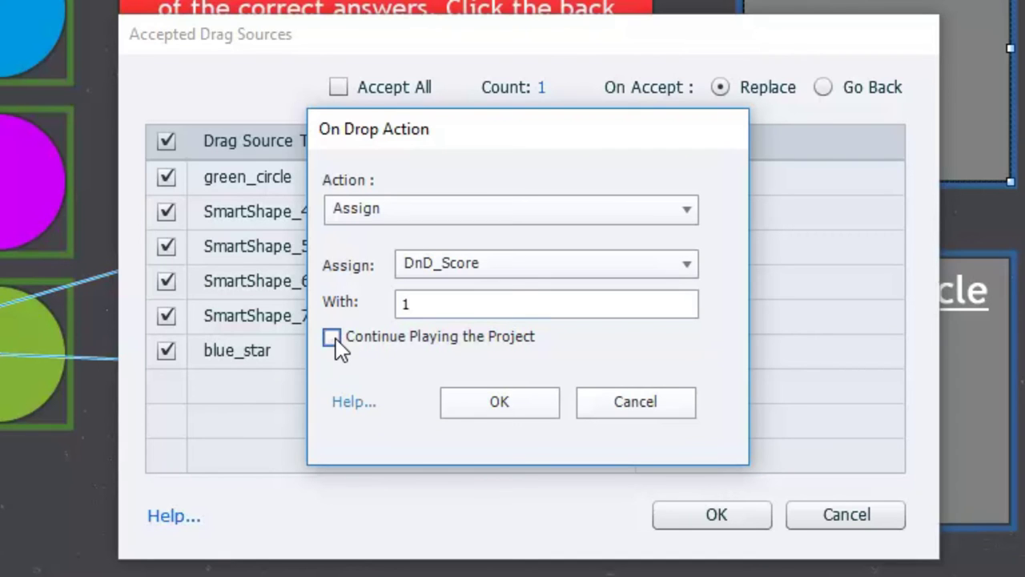
click(514, 403)
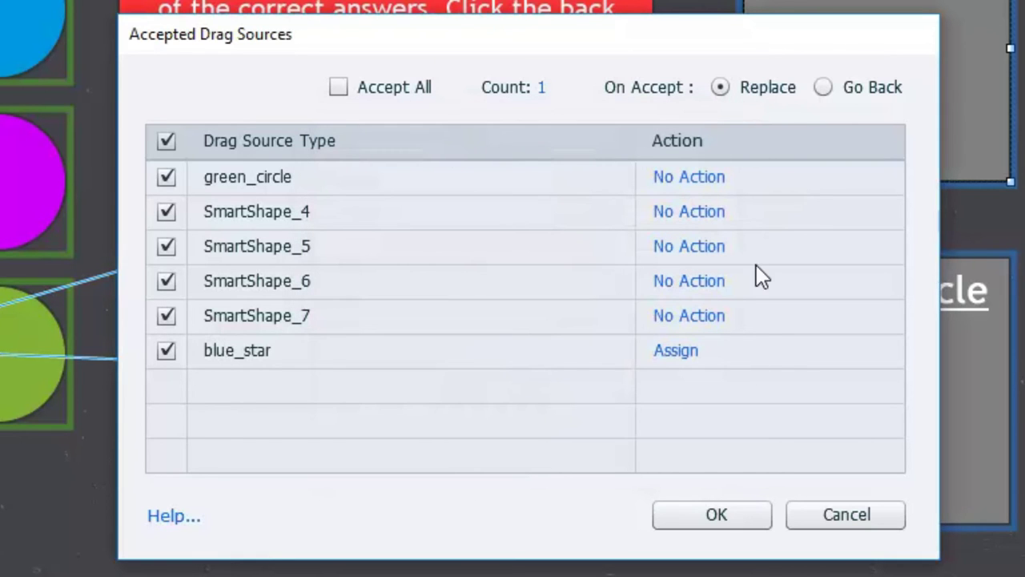
- Make dropping SmartShape_7 assign DnD_Score 0 without continuing playback
click(690, 319)
click(489, 201)
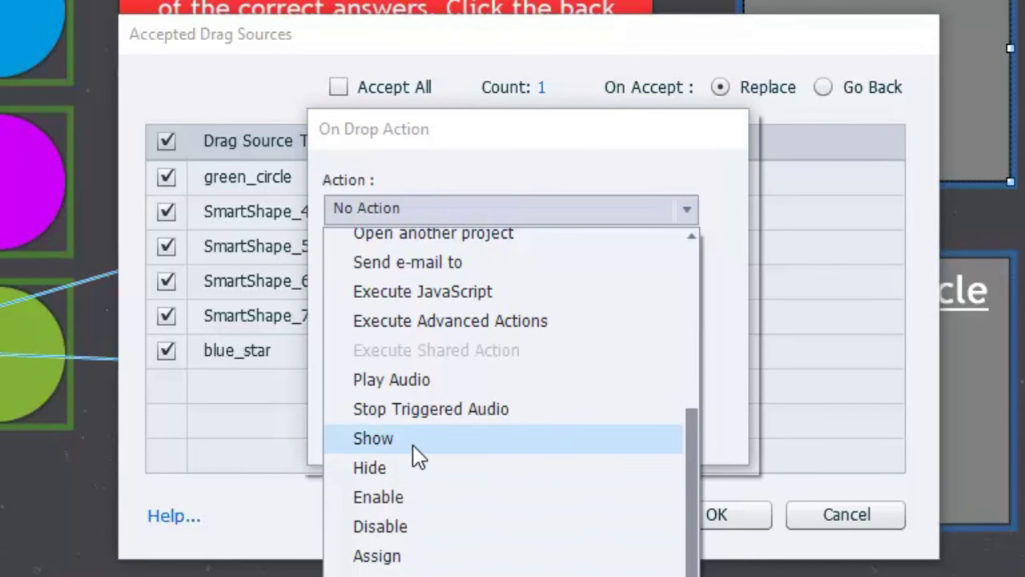
click(411, 554)
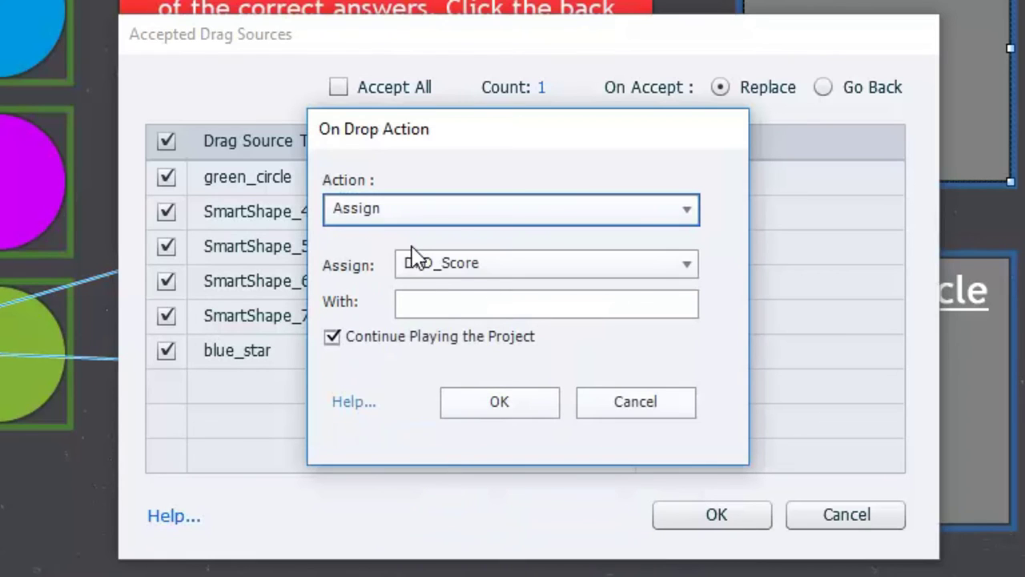
click(447, 301)
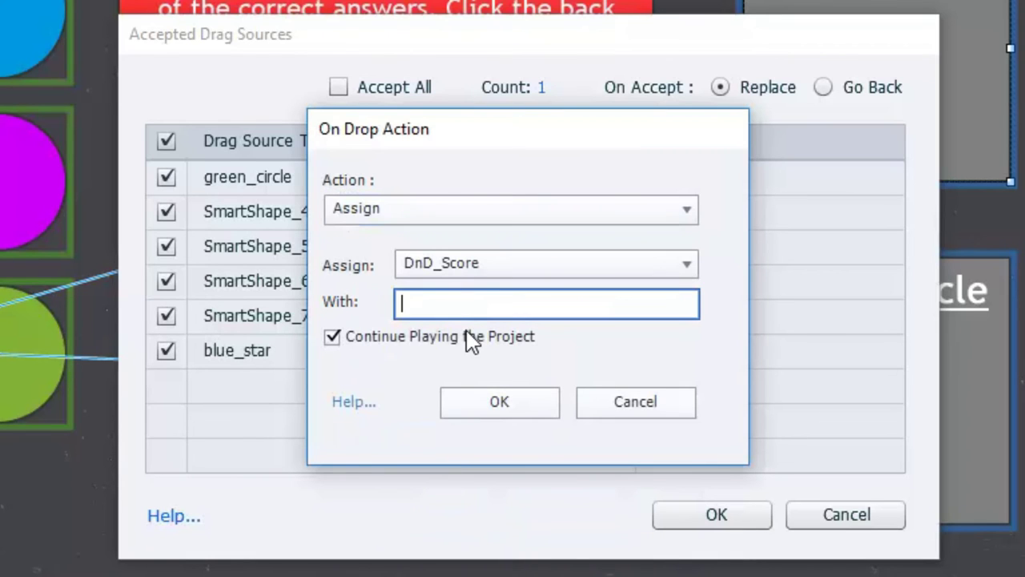
text(0)
click(333, 337)
click(524, 406)
- Make dropping SmartShape_6 assign DnD_Score 0 without continuing playback
click(690, 280)
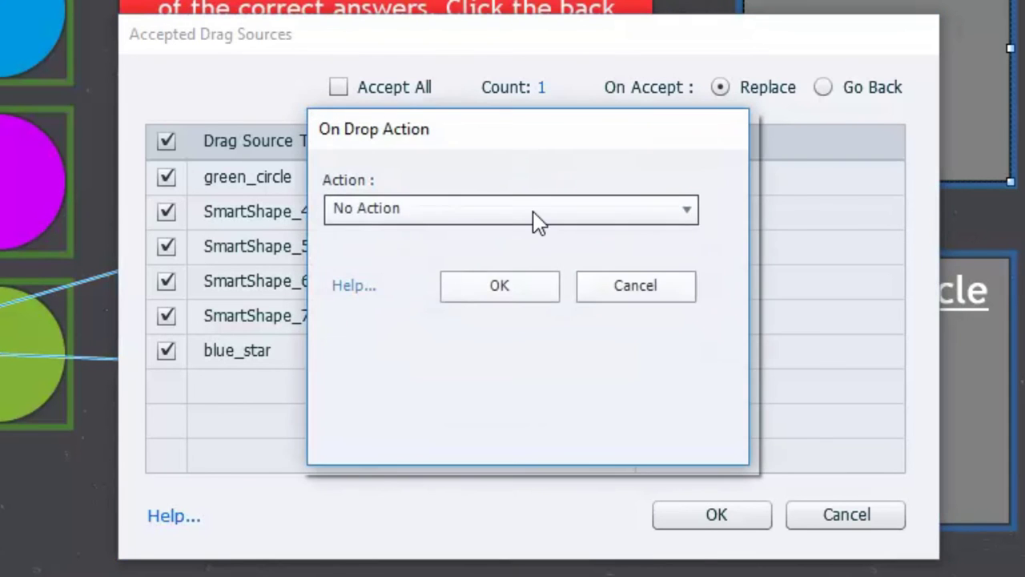
click(531, 210)
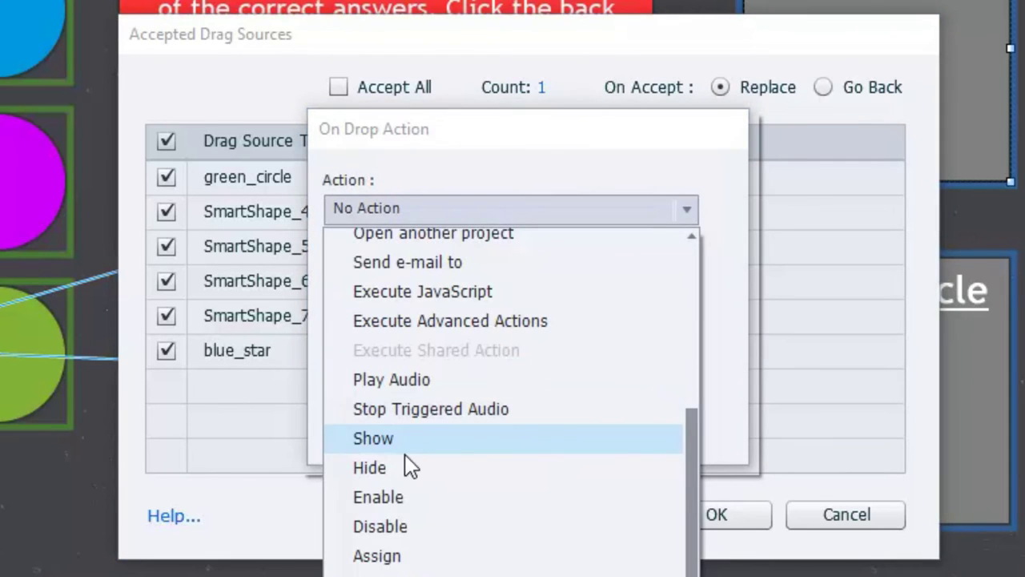
click(414, 554)
click(495, 303)
text(0)
click(381, 338)
click(488, 406)
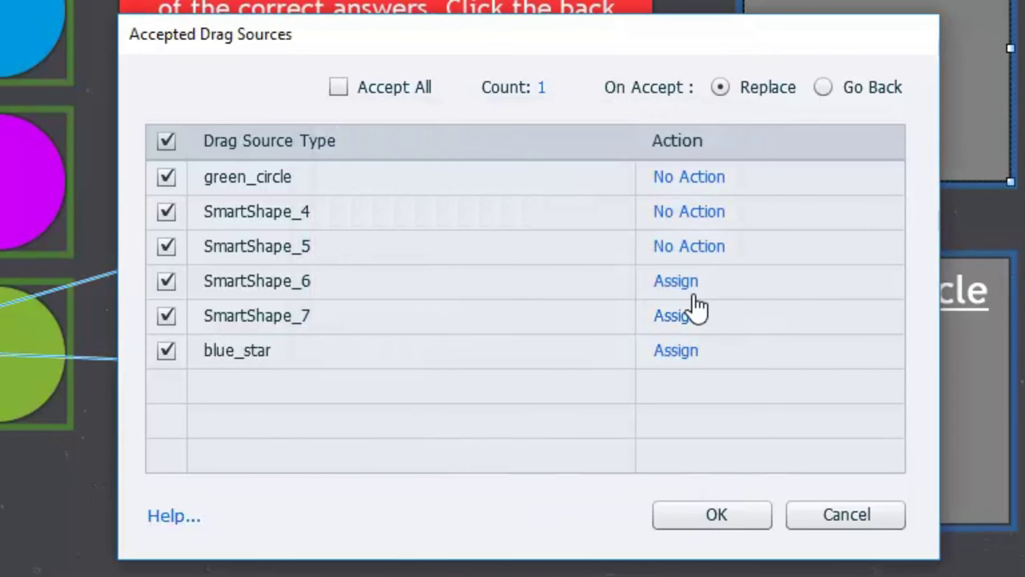
- Make dropping SmartShape_5 assign DnD_Score 0 without continuing playback
click(680, 247)
click(450, 218)
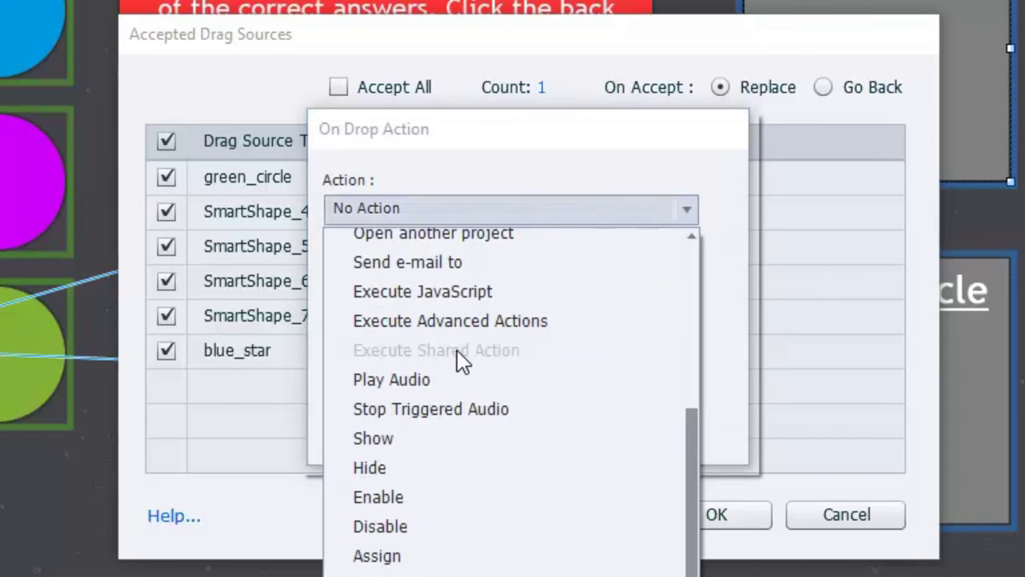
click(425, 553)
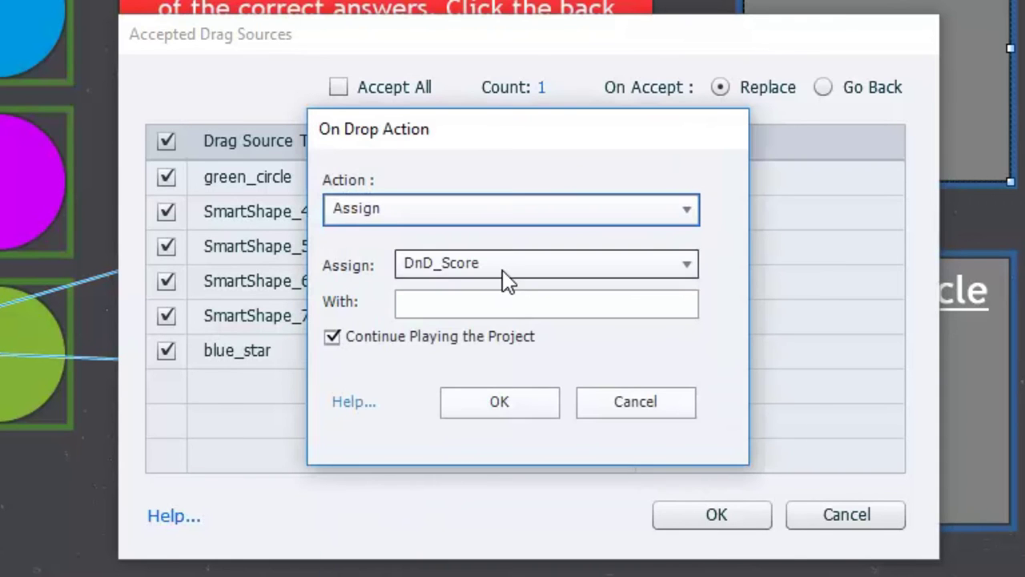
click(494, 301)
text(0)
click(409, 345)
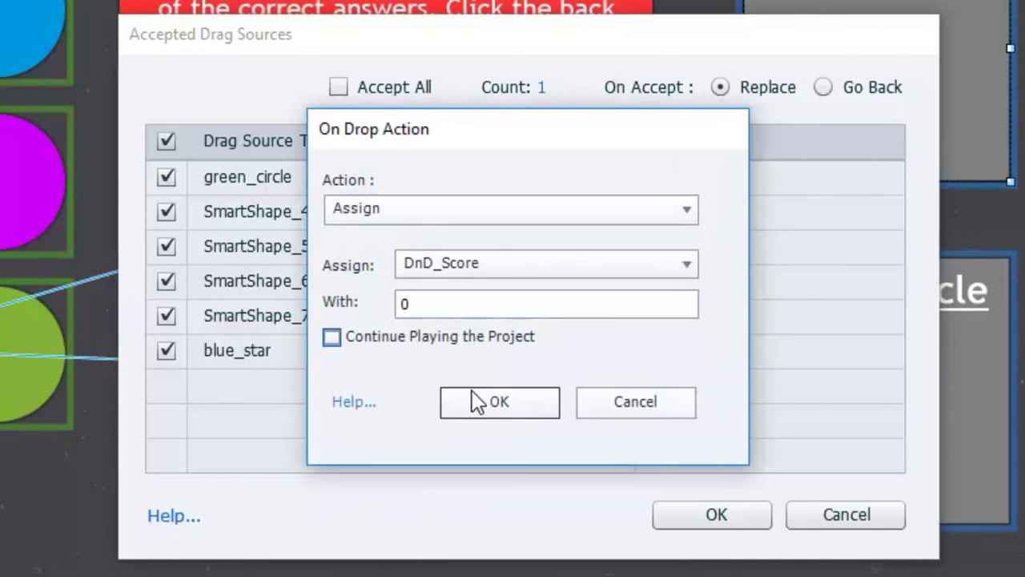
click(501, 404)
- Make dropping SmartShape_4 assign DnD_Score 0 without continuing playback
click(693, 226)
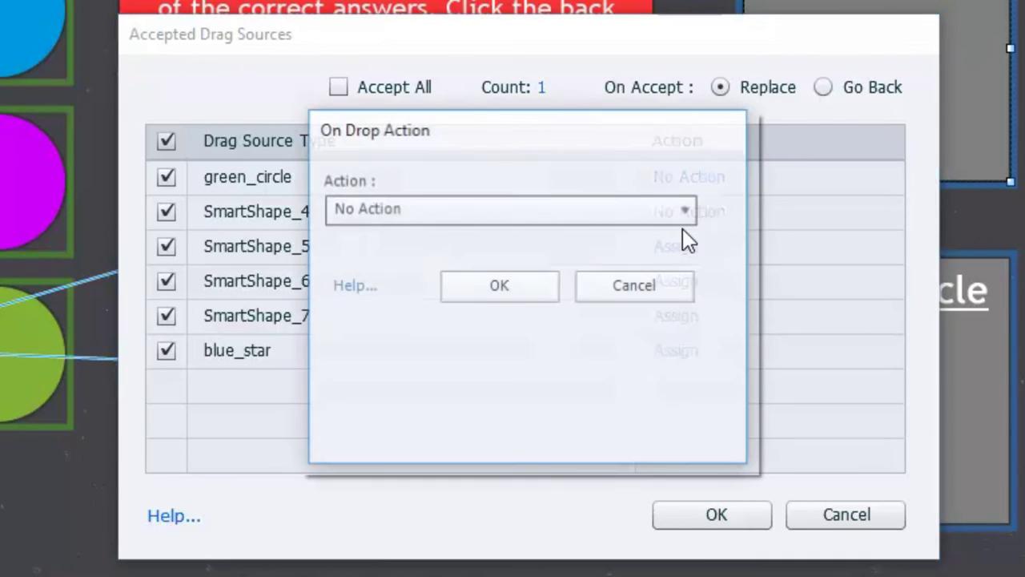
click(522, 212)
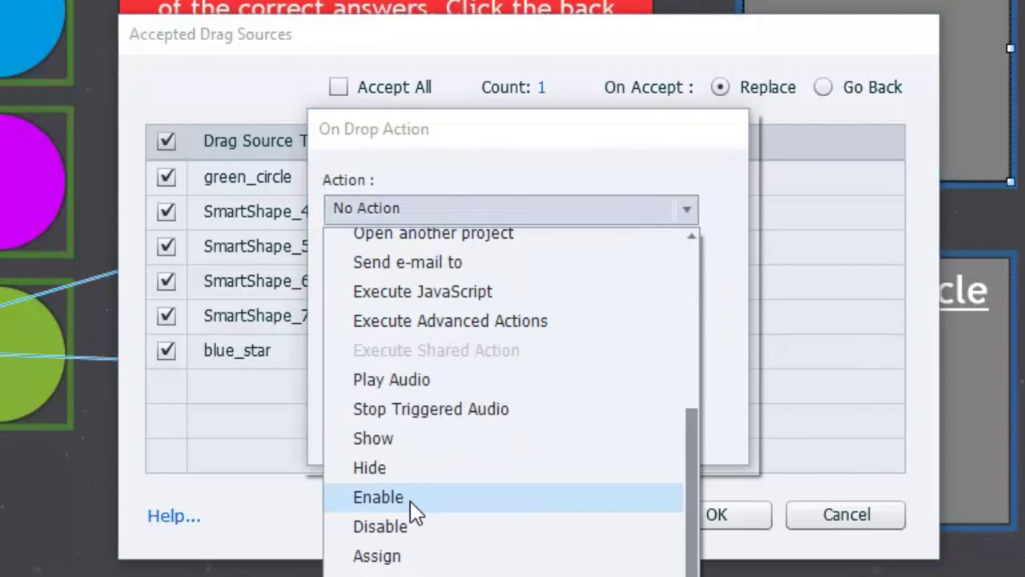
click(414, 553)
click(513, 298)
text(0)
click(432, 338)
click(545, 400)
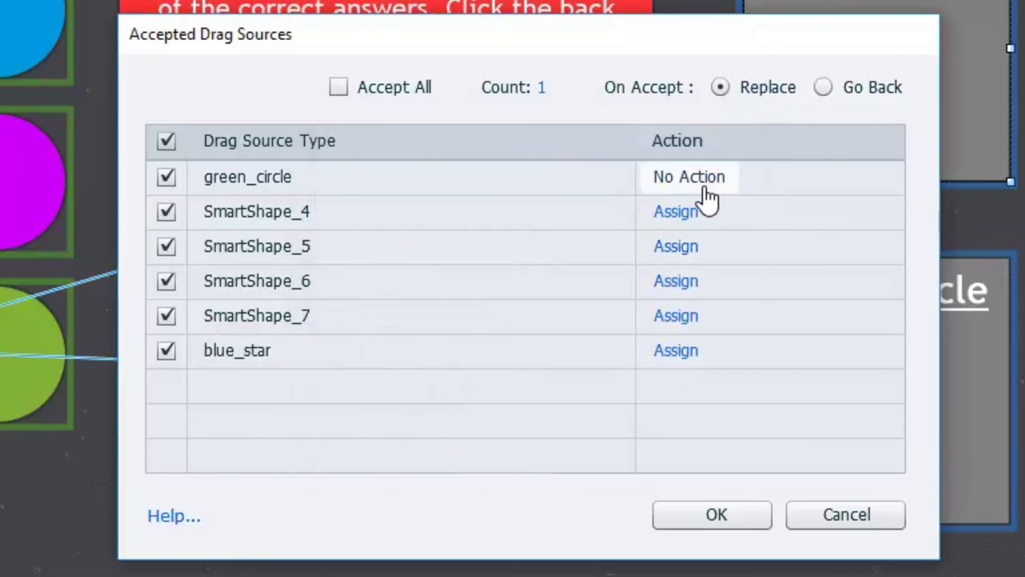
- Make dropping green_circle assign DnD_Score 0 without continuing playback
click(693, 192)
click(482, 210)
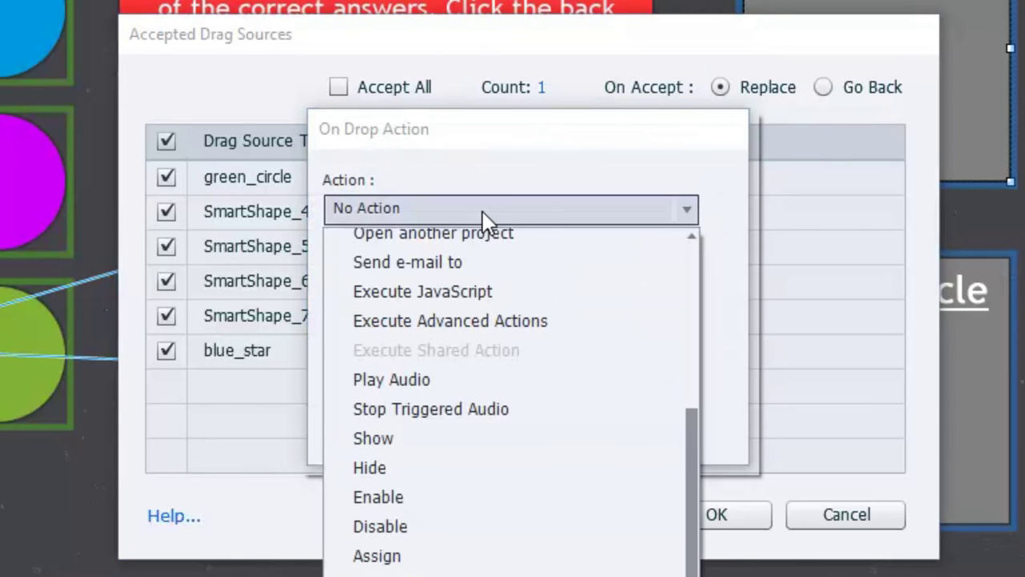
click(420, 556)
click(475, 305)
text(0)
click(385, 337)
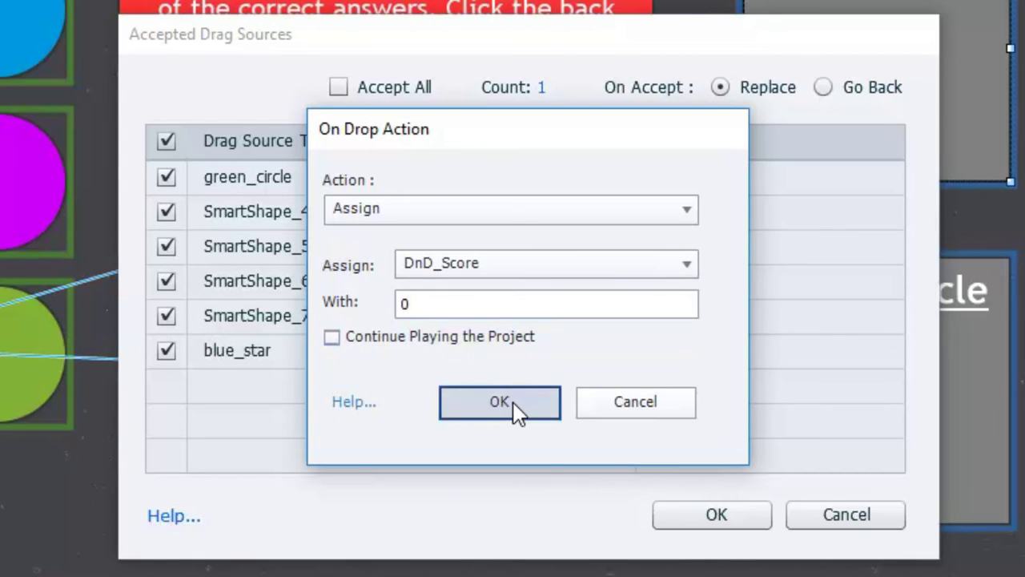
click(522, 412)
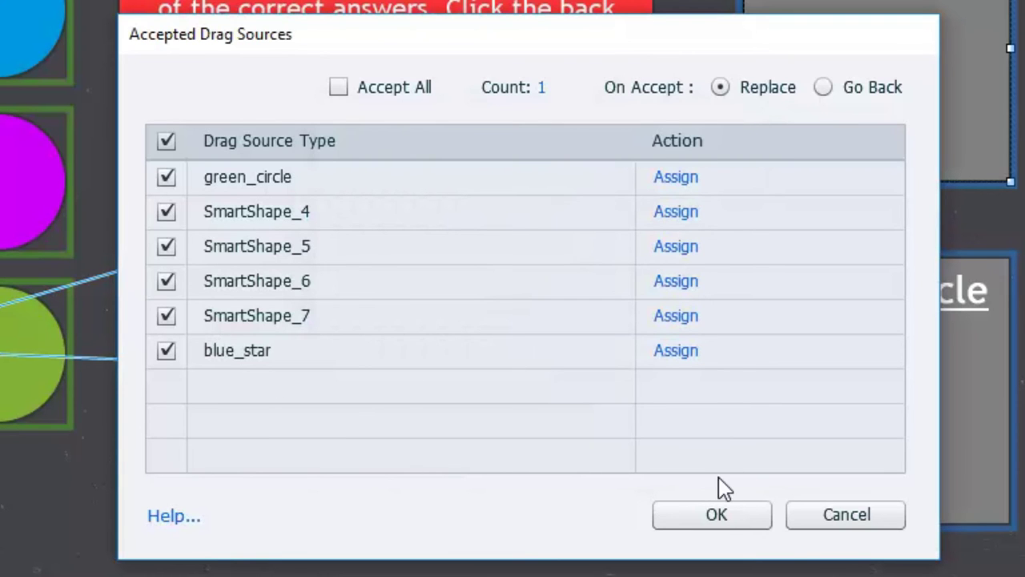
- Close Blue Star's settings, then limit the Green Circle target to one drop with On Accept set to Replace
click(732, 510)
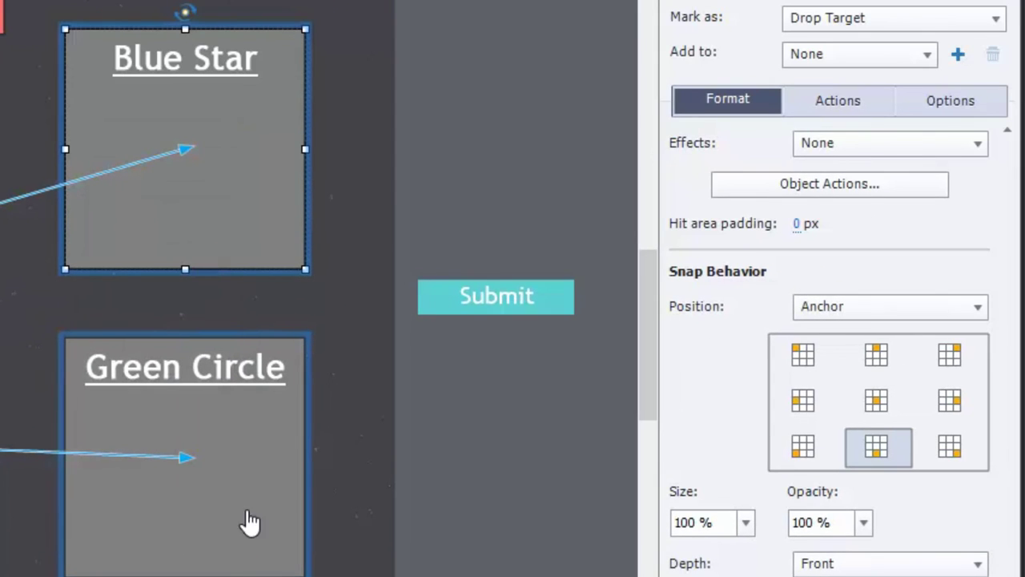
click(249, 520)
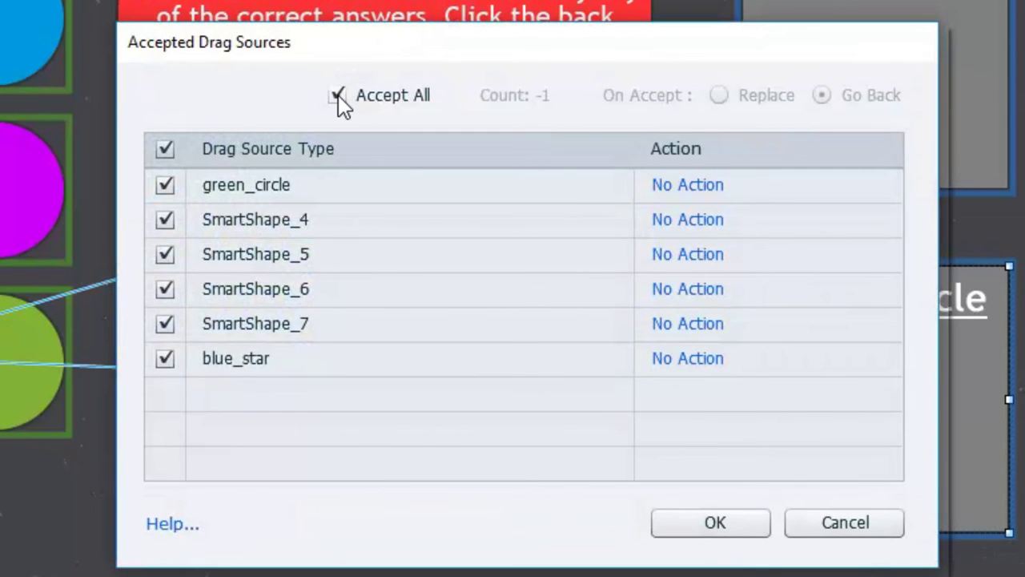
click(338, 95)
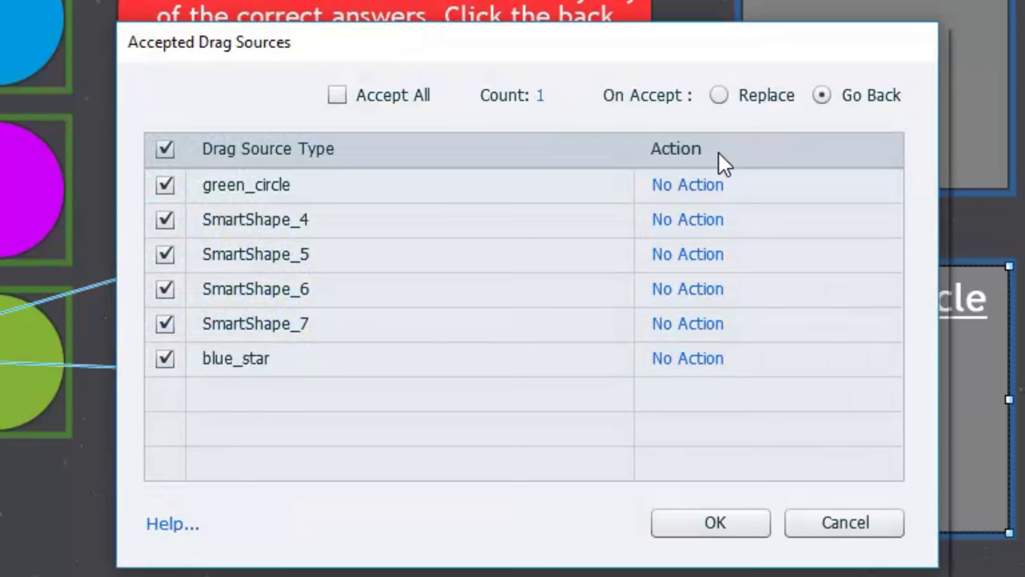
click(759, 98)
- Set green_circle's On Drop Action to assign DnD_Score2 = 1, with Continue Playing unchecked
click(676, 197)
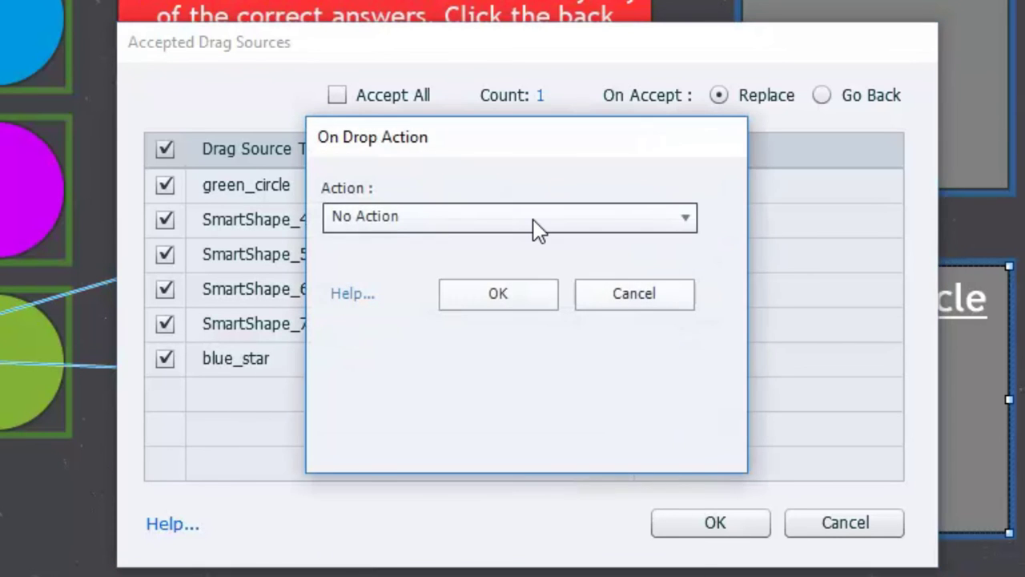
click(532, 218)
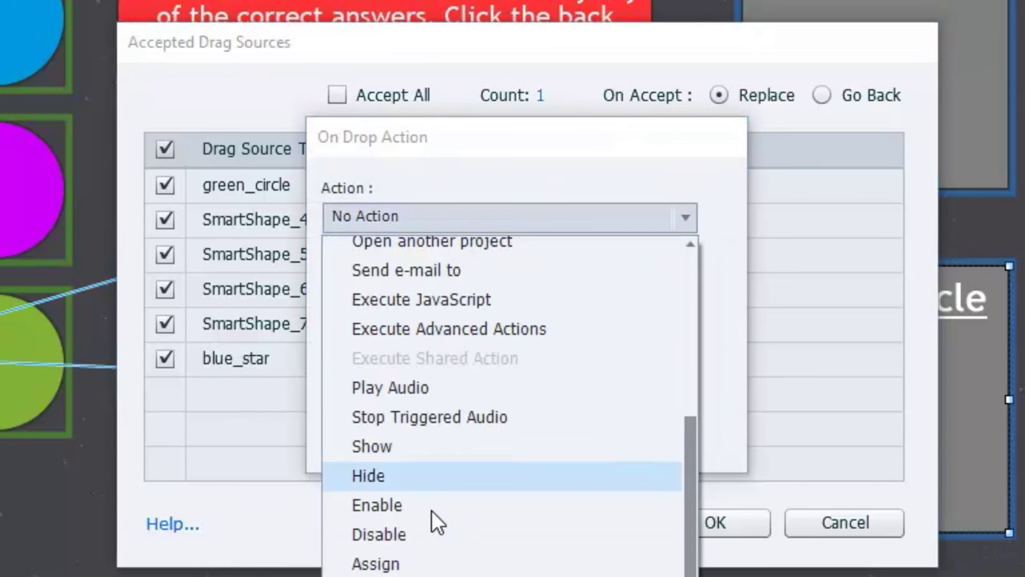
click(410, 562)
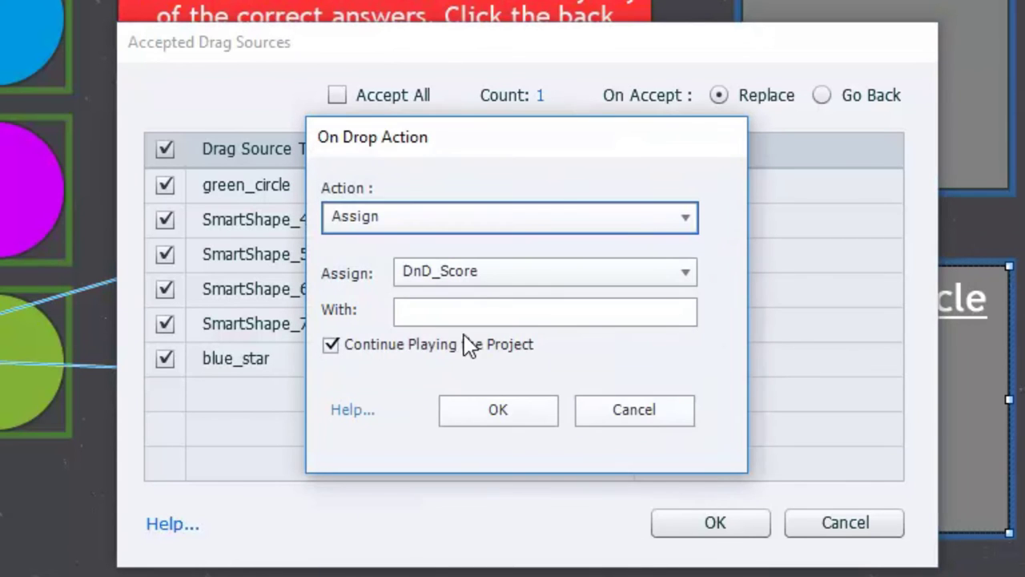
click(516, 272)
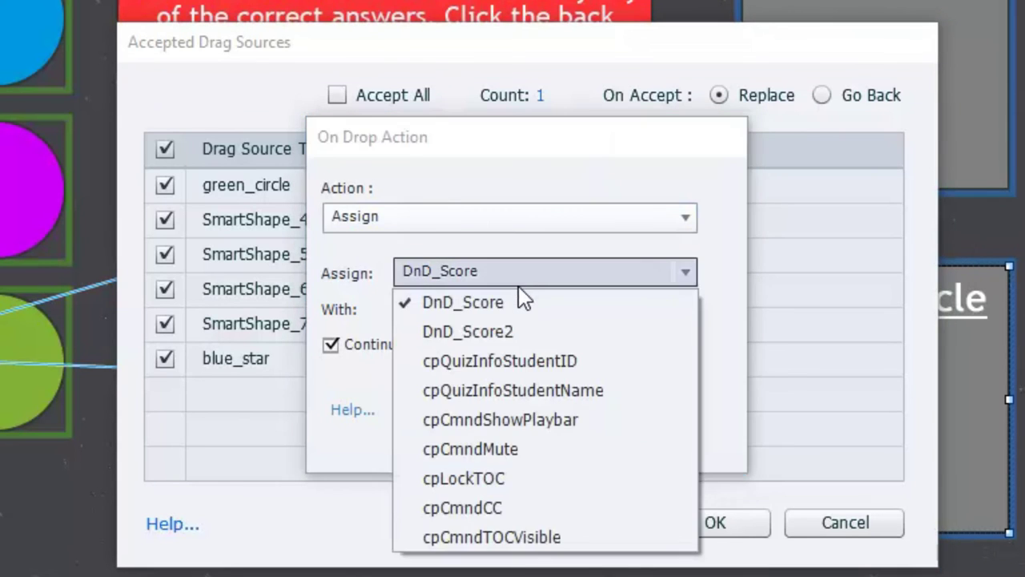
click(523, 336)
click(506, 311)
text(1)
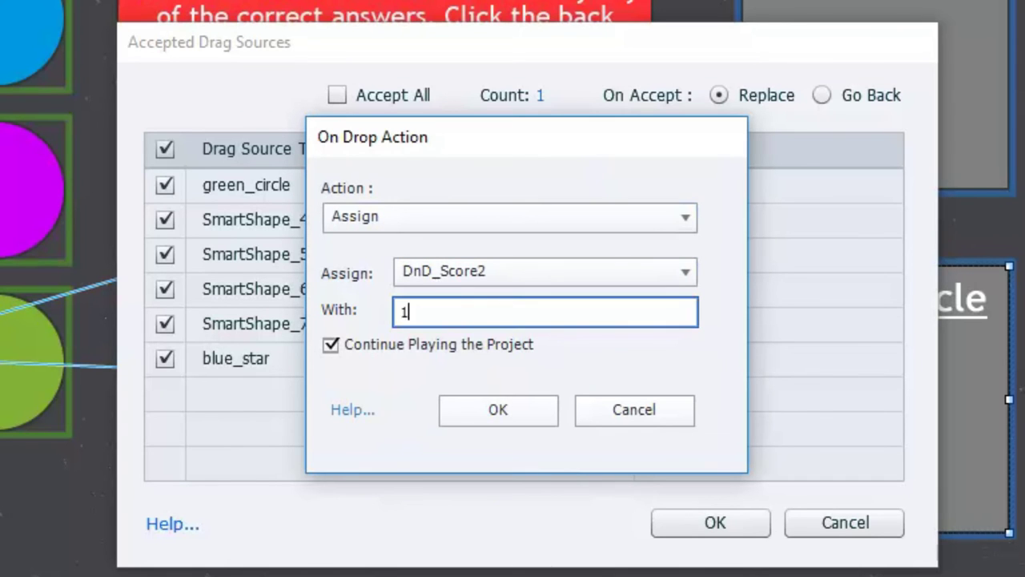
click(438, 342)
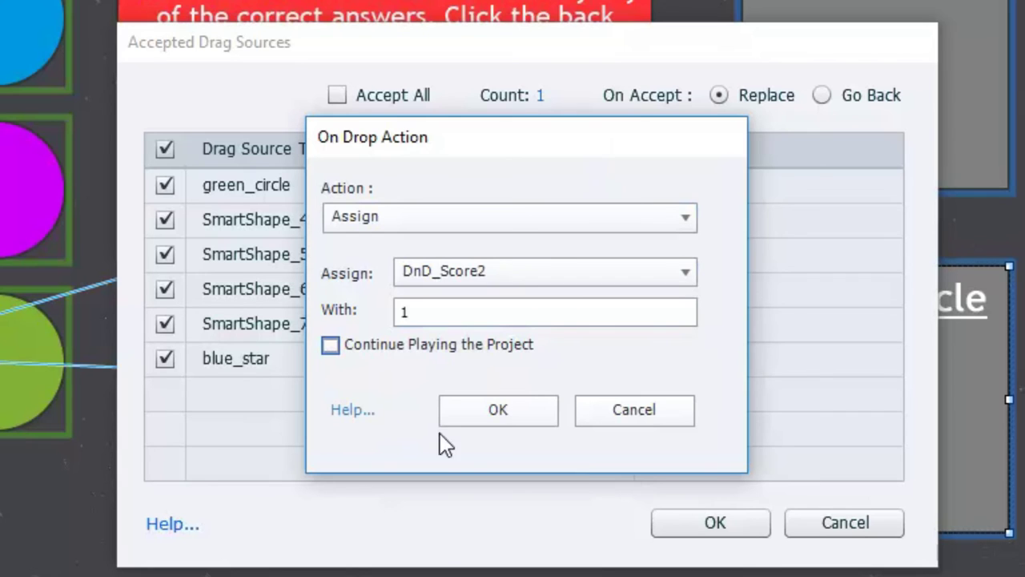
click(500, 420)
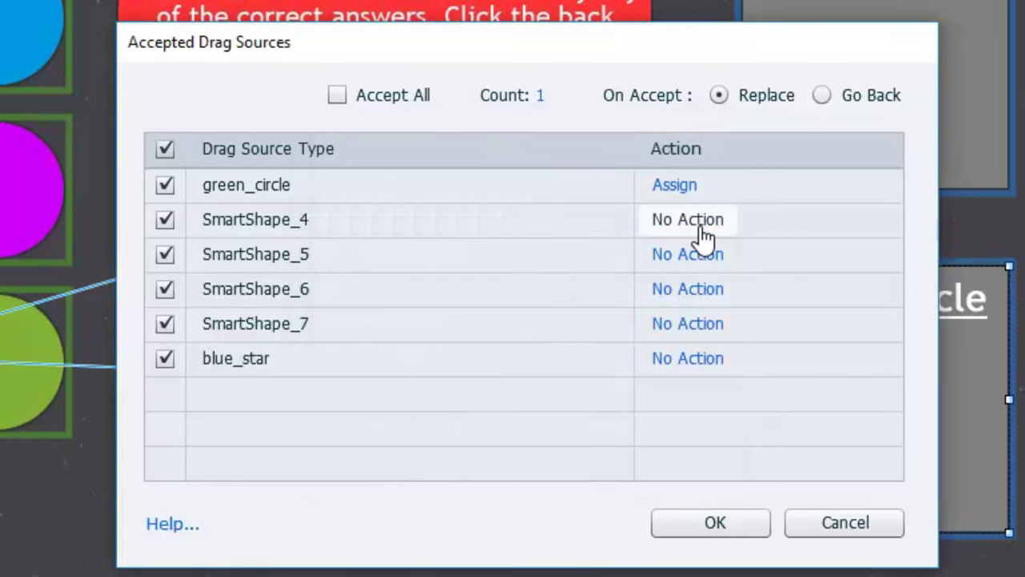
- Set SmartShape_4's On Drop Action to assign a value to DnD_Score2, with Continue Playing unchecked
click(701, 236)
click(510, 228)
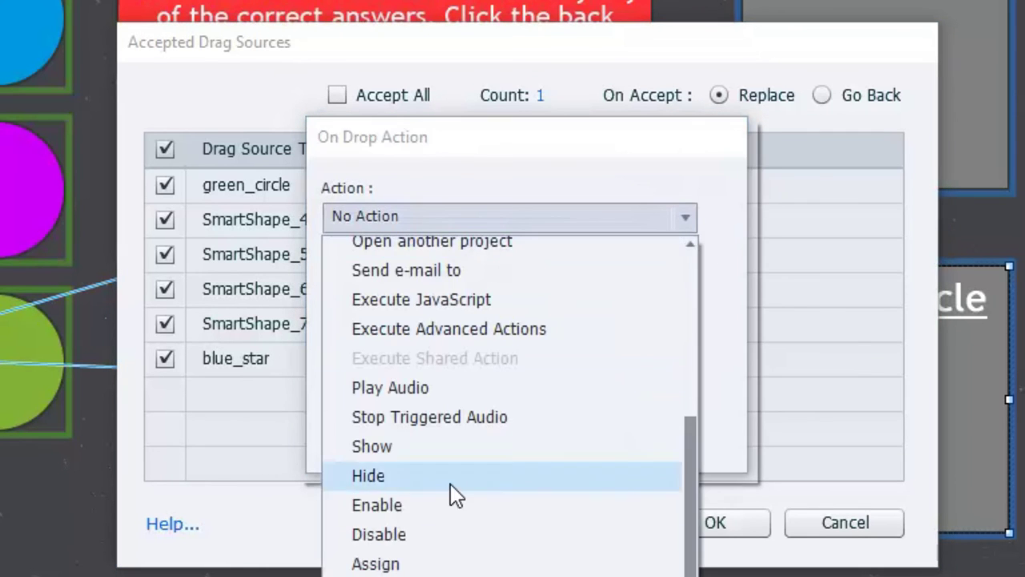
click(446, 564)
click(489, 278)
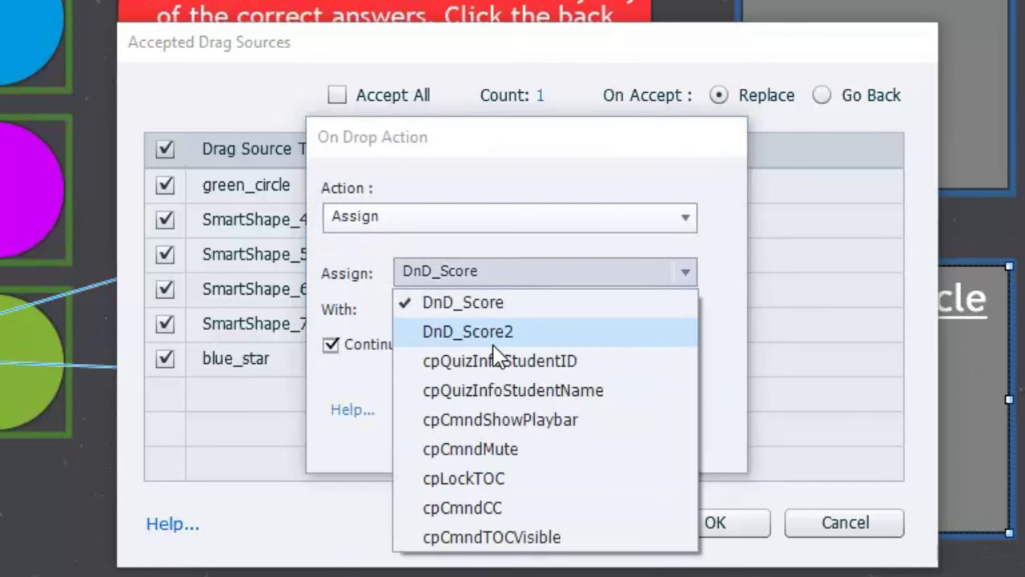
click(494, 333)
click(439, 312)
text(1)
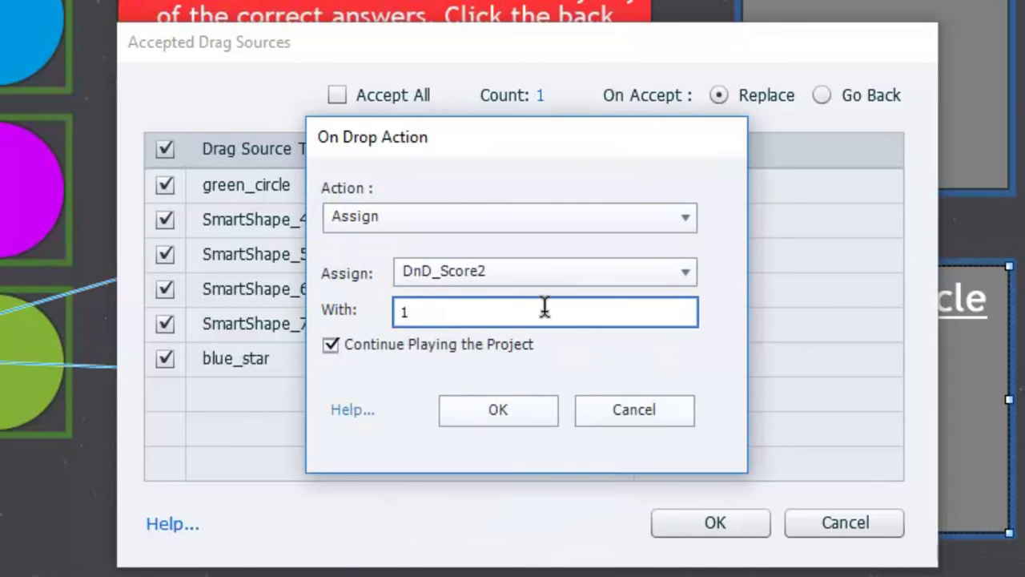
text(0)
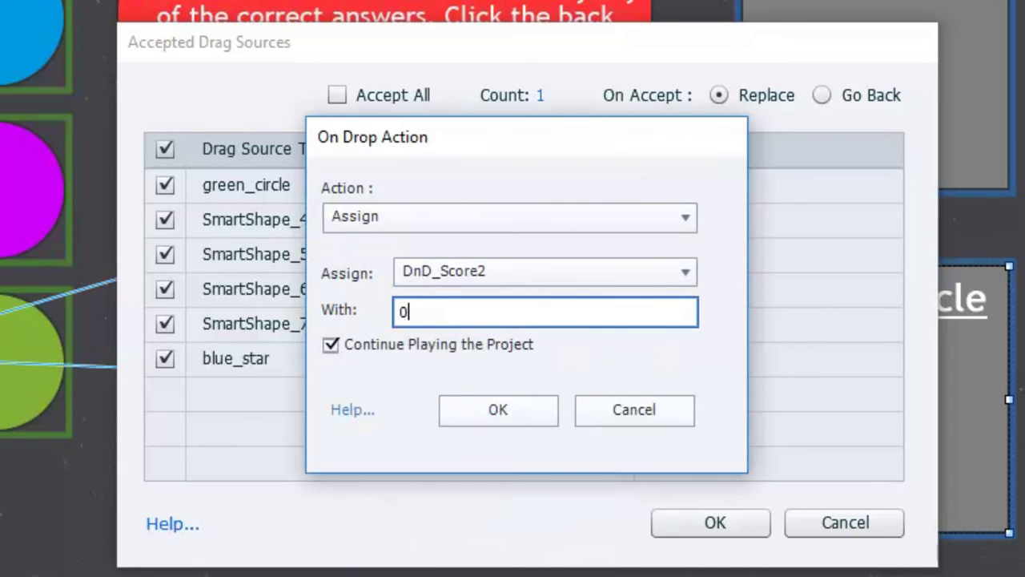
click(451, 343)
click(506, 414)
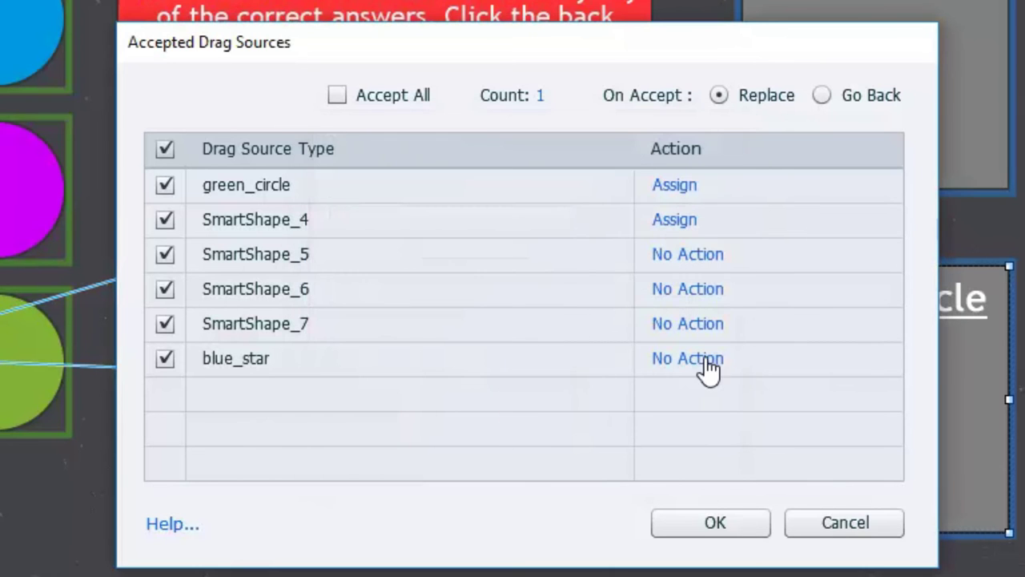
- Set SmartShape_5's On Drop Action to assign DnD_Score2 = 0, with Continue Playing unchecked
click(718, 257)
click(485, 218)
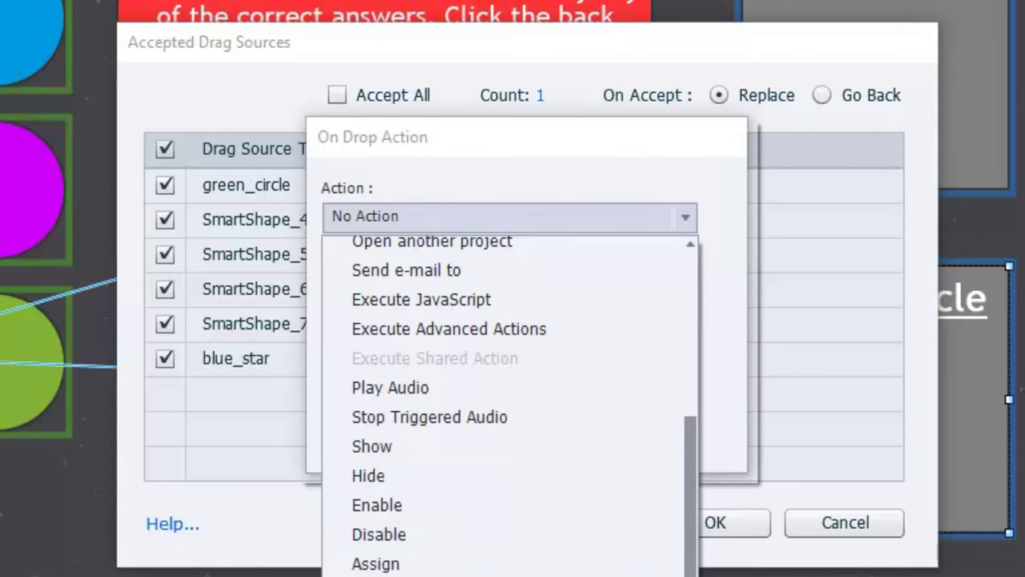
click(375, 563)
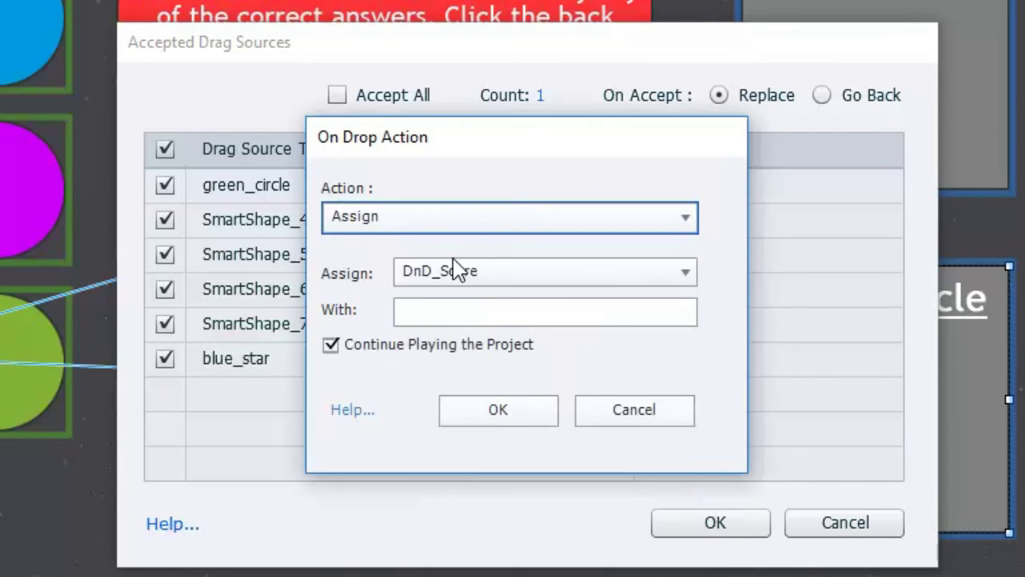
click(496, 272)
click(480, 329)
click(424, 313)
text(0)
click(392, 344)
click(530, 426)
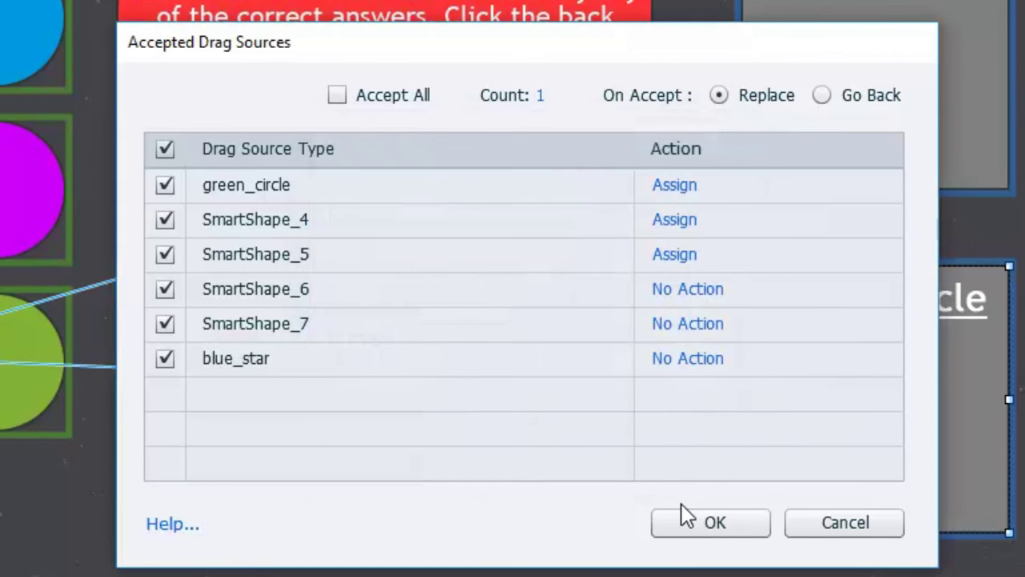
- Set SmartShape_6's On Drop Action to assign DnD_Score2 = 0, with Continue Playing unchecked
click(704, 296)
click(502, 228)
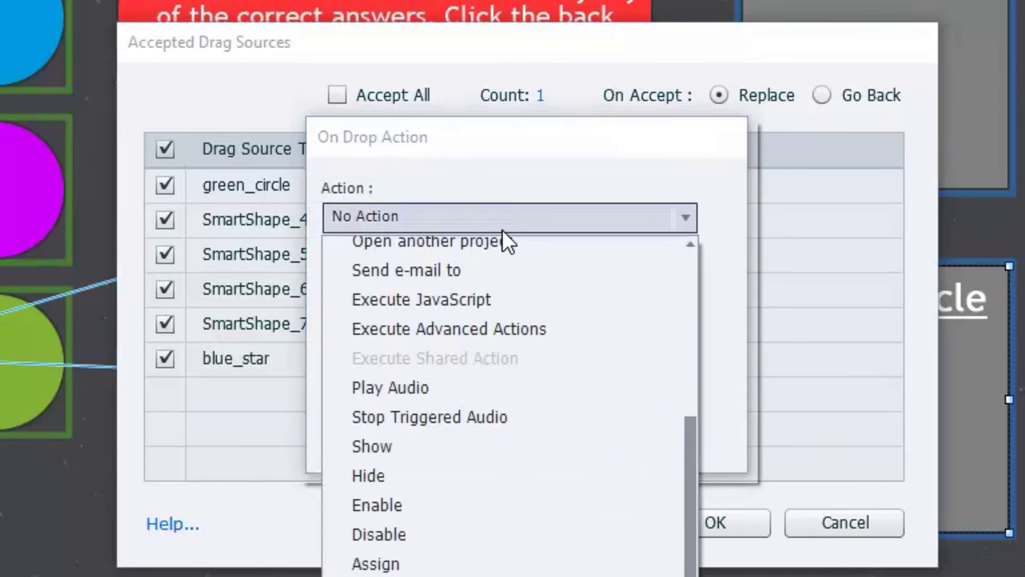
click(400, 563)
click(490, 272)
click(490, 333)
click(464, 313)
text(0)
click(423, 353)
click(484, 420)
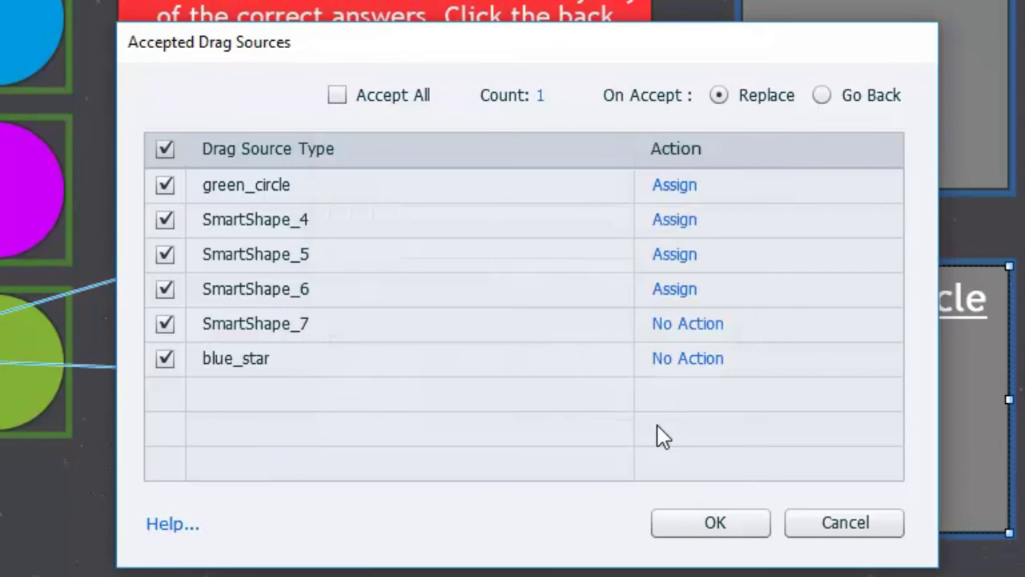
- Set SmartShape_7's On Drop Action to assign DnD_Score2 = 0, with Continue Playing unchecked
click(693, 329)
click(470, 224)
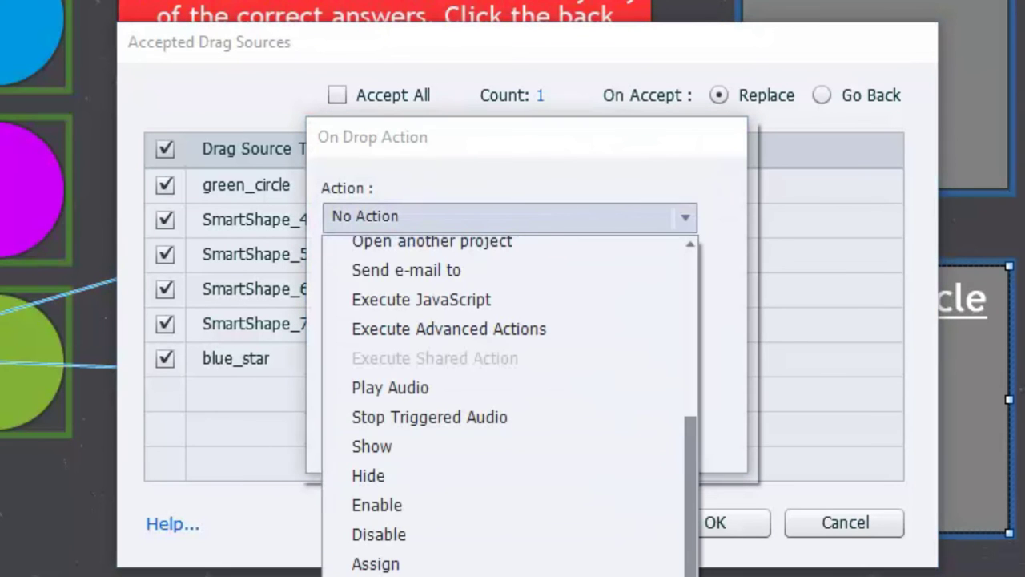
click(430, 563)
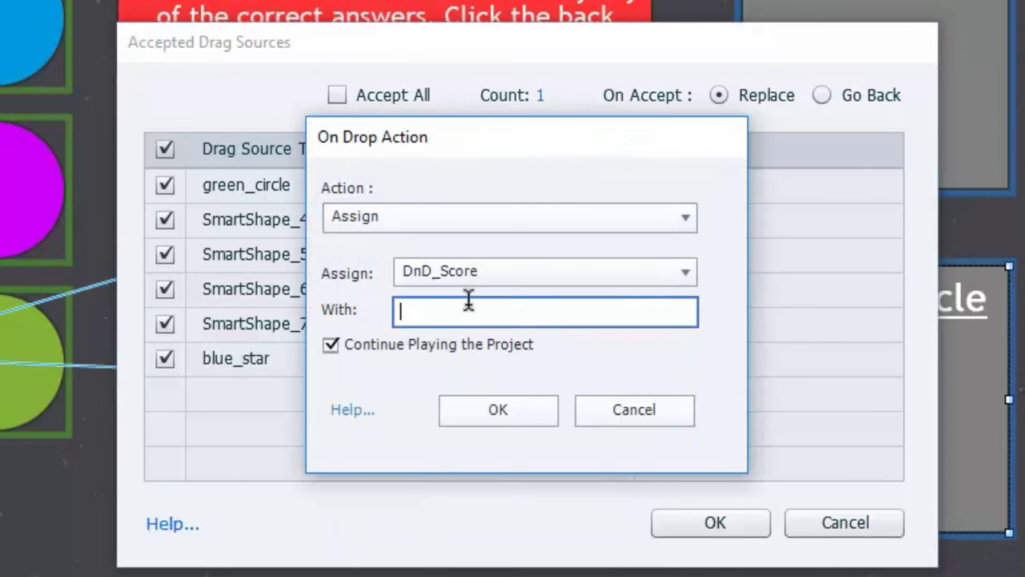
click(488, 274)
click(468, 331)
click(460, 309)
text(0)
click(404, 345)
click(481, 412)
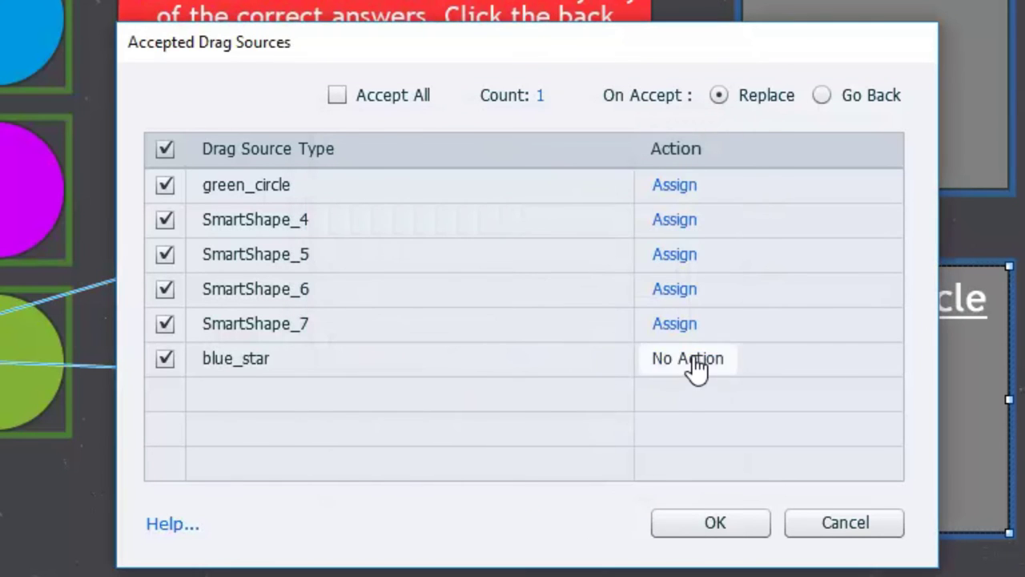
- Set blue_star to assign DnD_Score2 = 0 on drop, then confirm the Accepted Drag Sources settings
click(691, 361)
click(513, 212)
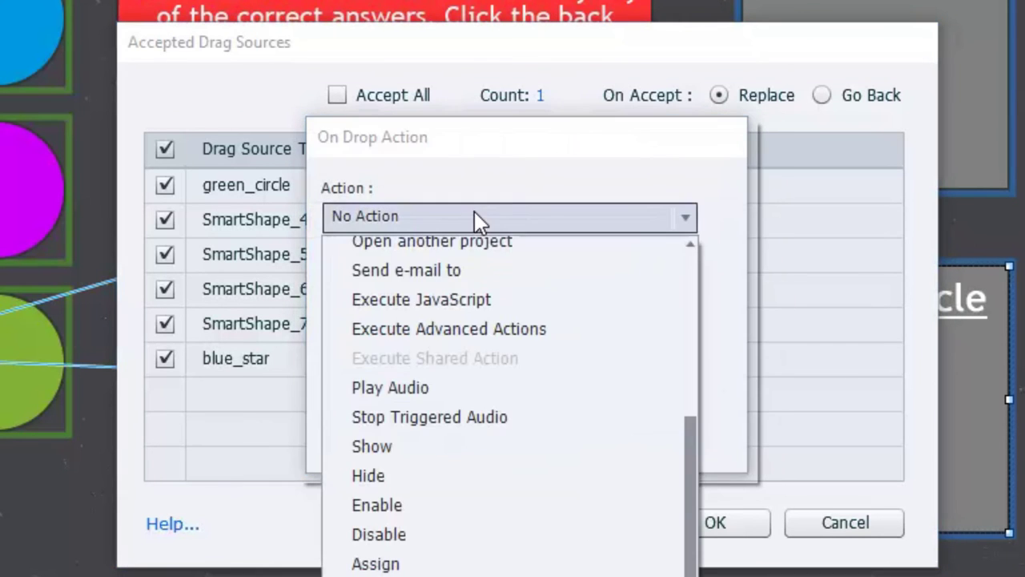
click(441, 565)
click(485, 270)
click(479, 332)
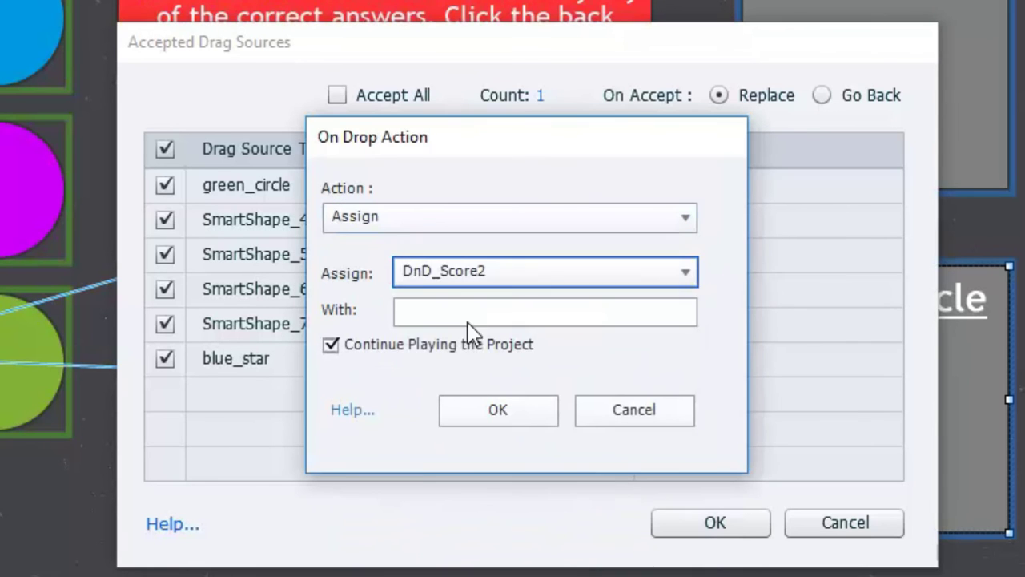
click(465, 312)
text(0)
click(416, 346)
click(471, 412)
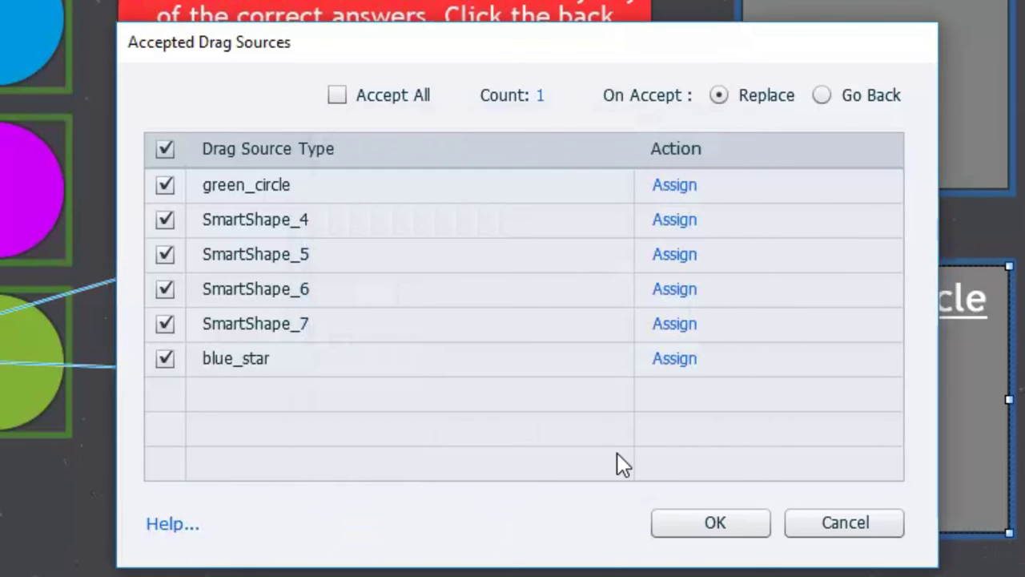
click(716, 523)
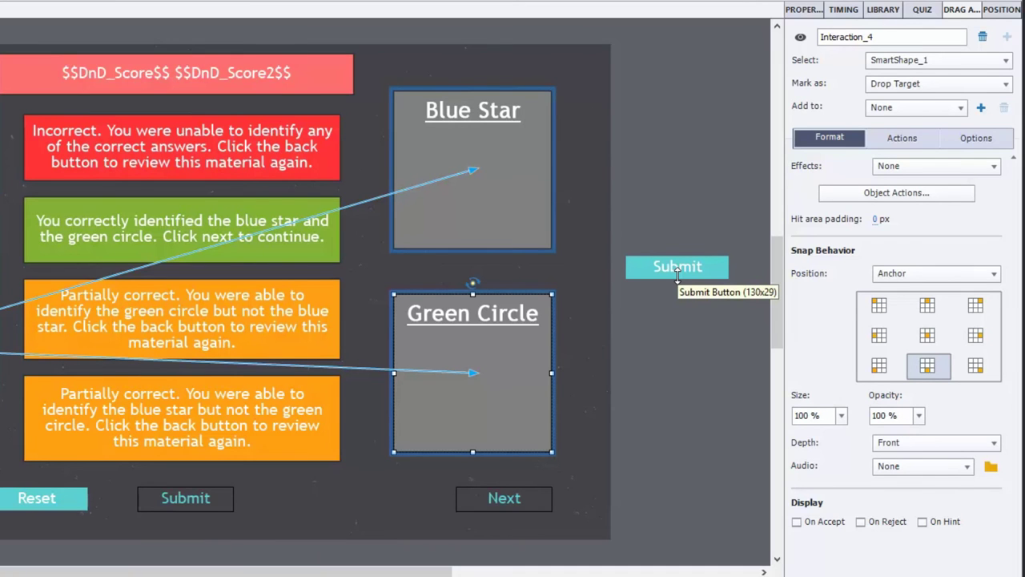
- Select Button_3 and view its Actions: execute Submit_DnD on success, infinite attempts
click(192, 503)
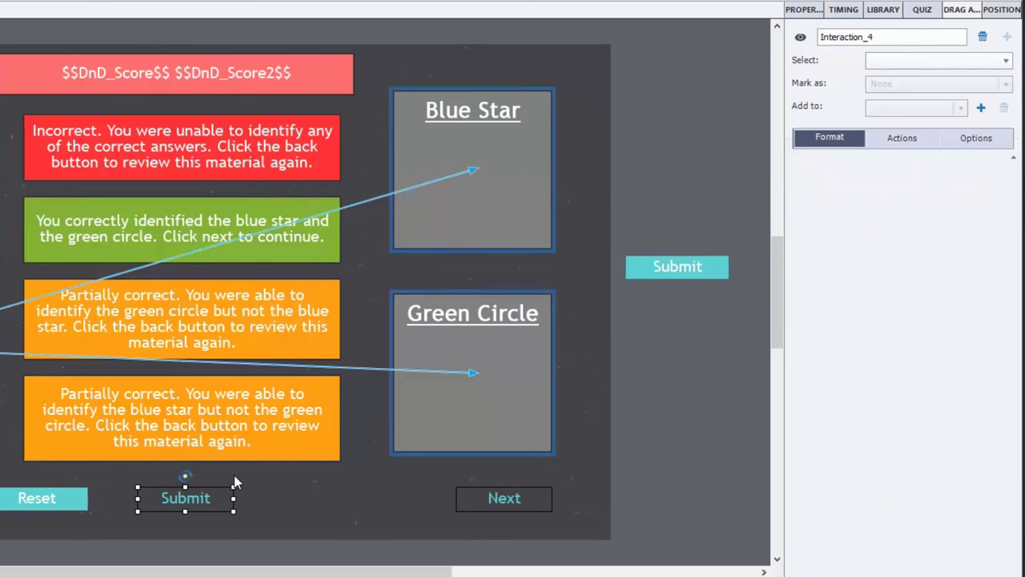
click(900, 139)
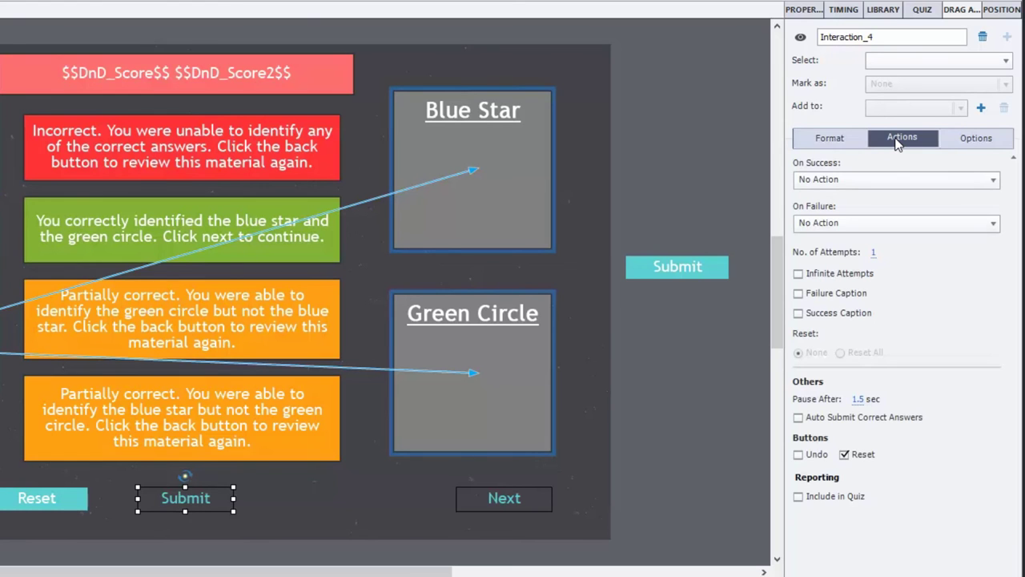
click(531, 464)
click(212, 497)
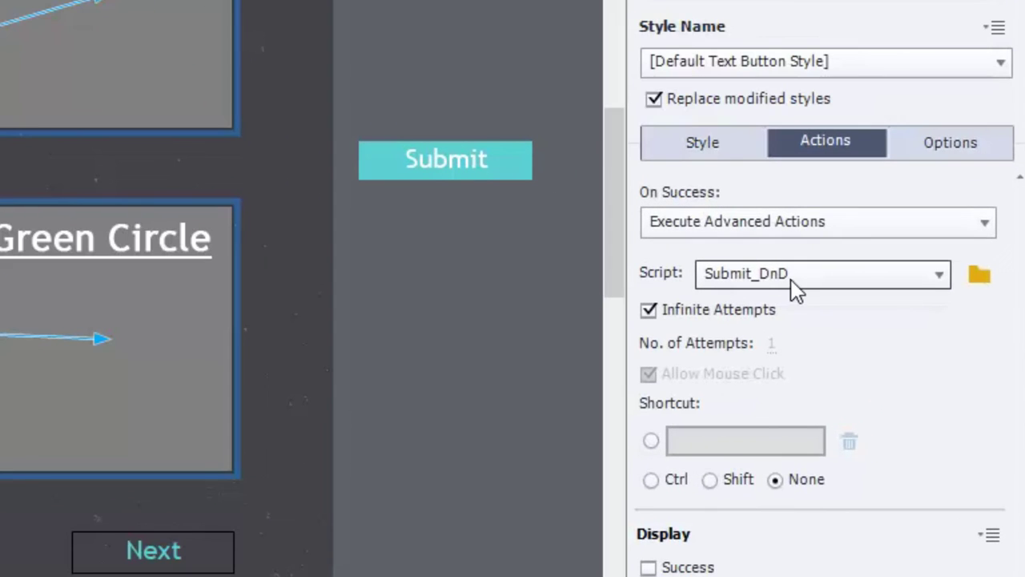
- Review the slide's on-enter Reset_DnD hides and zero assignments, then reselect the Submit button
click(417, 392)
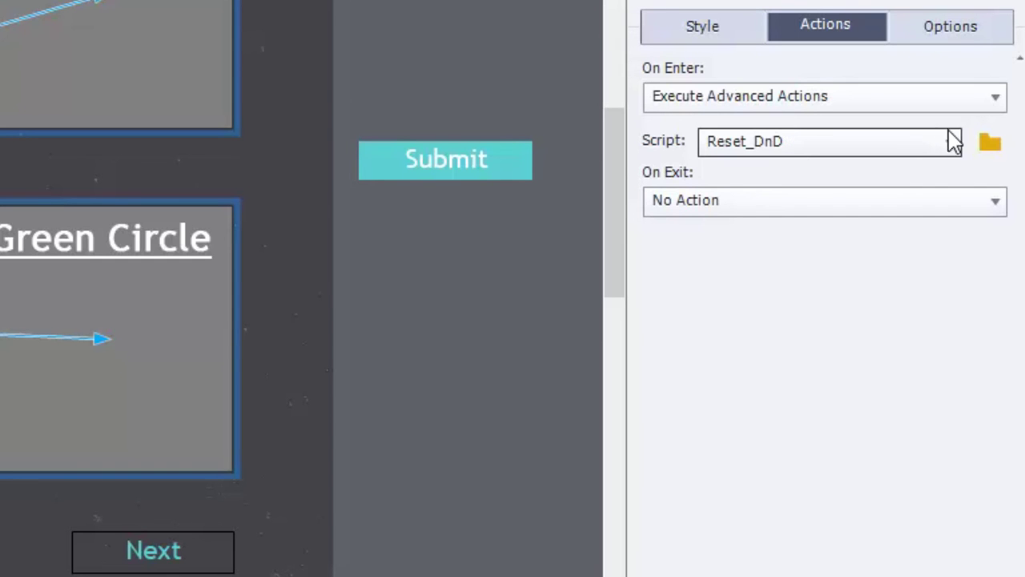
click(992, 147)
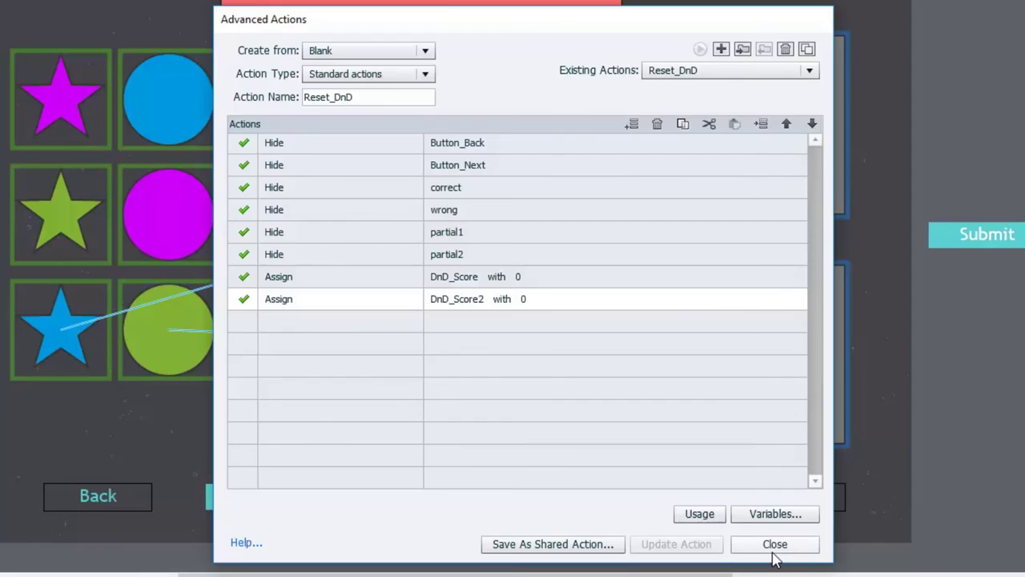
click(773, 542)
click(435, 504)
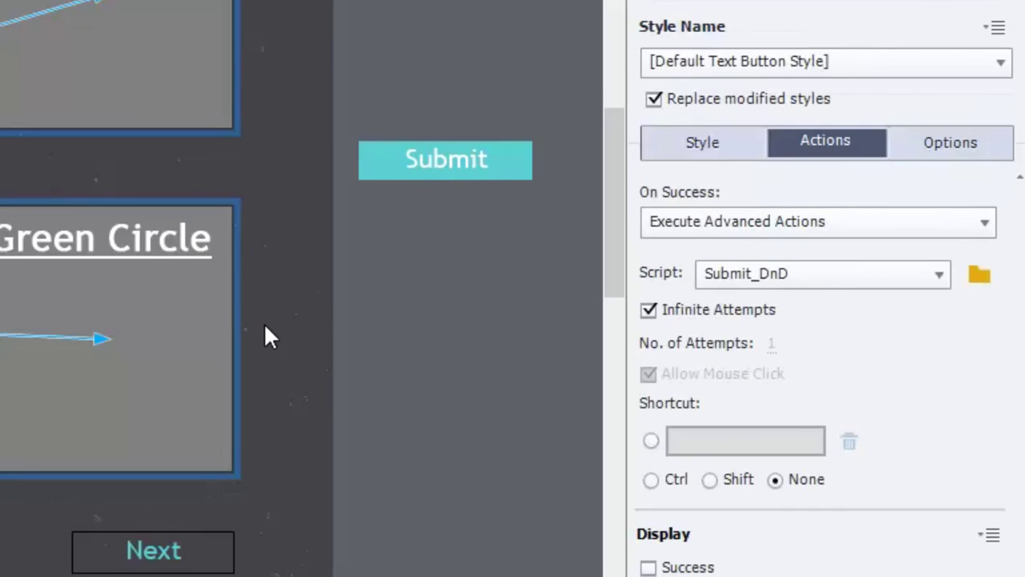
- Open Submit_DnD in Advanced Actions to review its Correct branch (both scores equal 1)
click(978, 281)
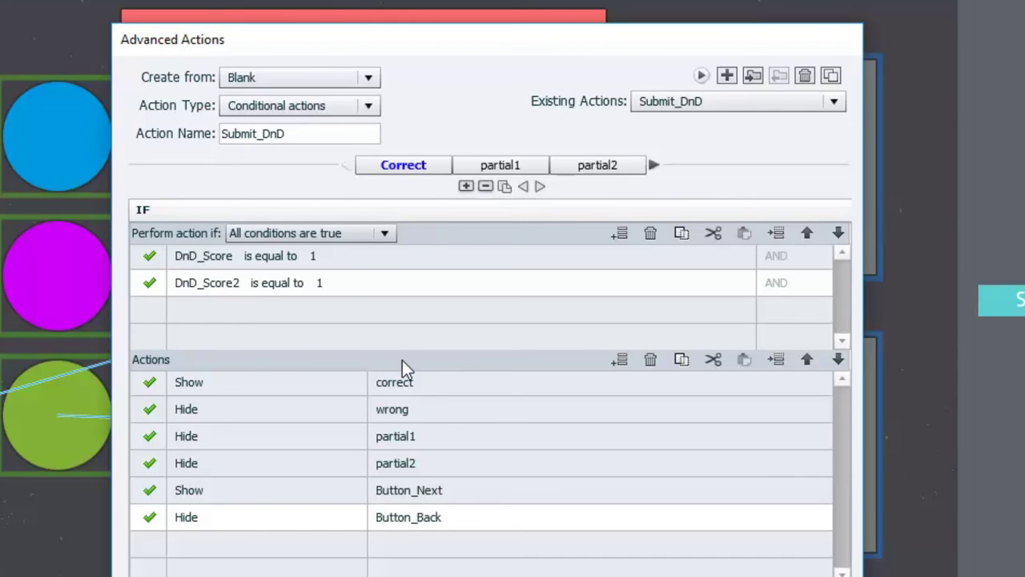
- Review Submit_DnD's partial1 condition, then switch to the partial2 condition
click(509, 171)
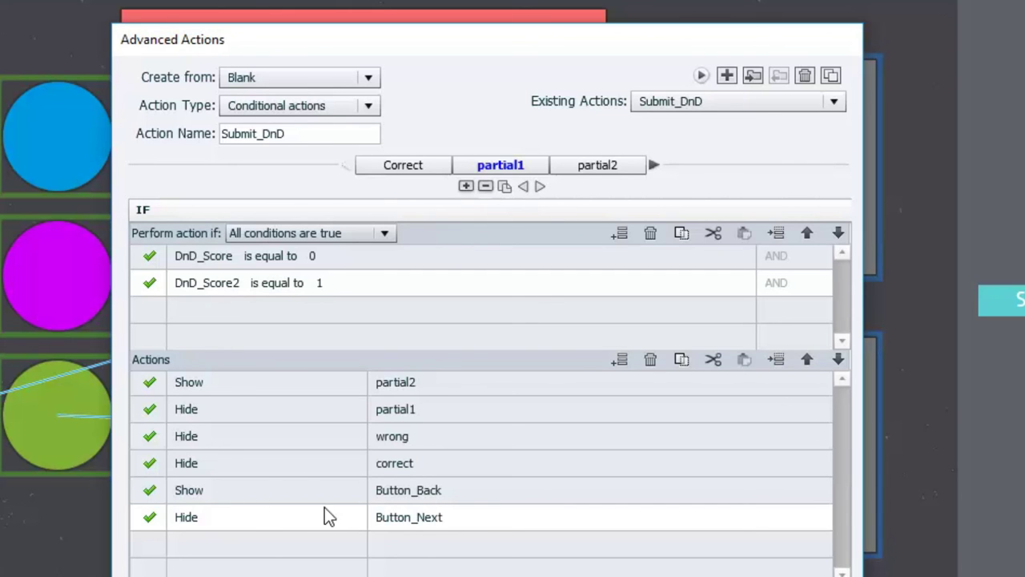
click(621, 166)
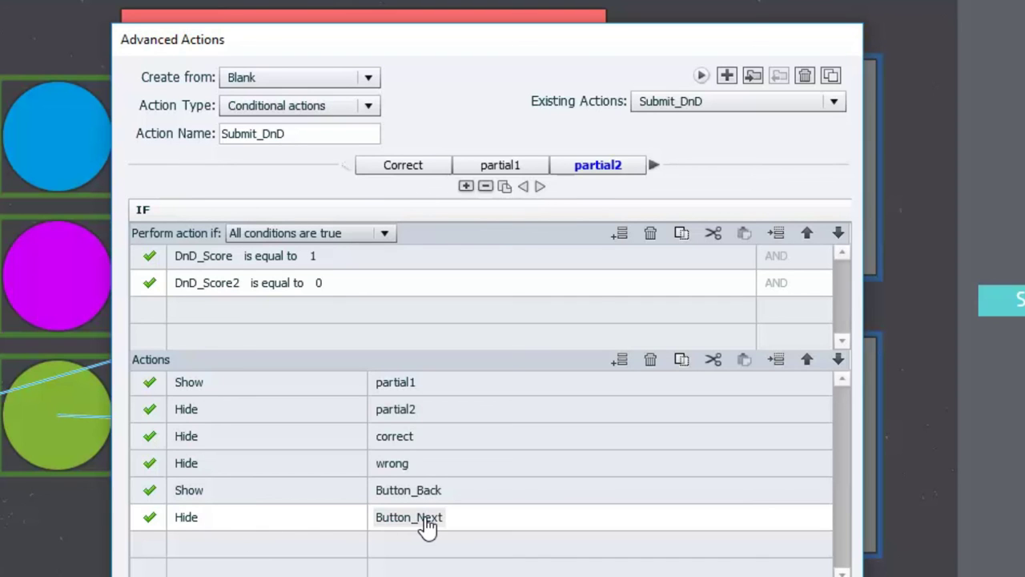
- Bring Submit_DnD's wrong condition into view and show its rules
click(653, 164)
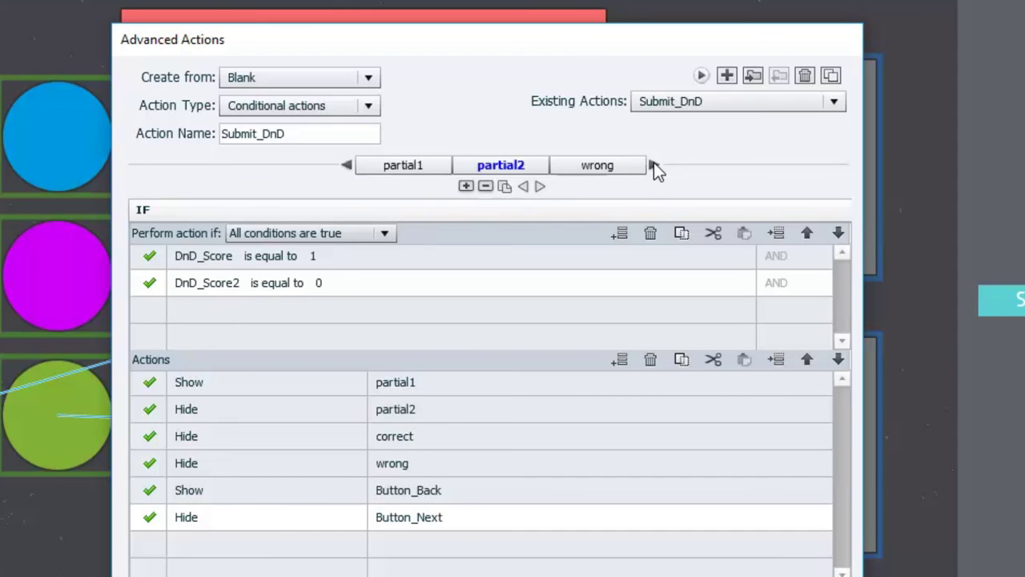
click(607, 168)
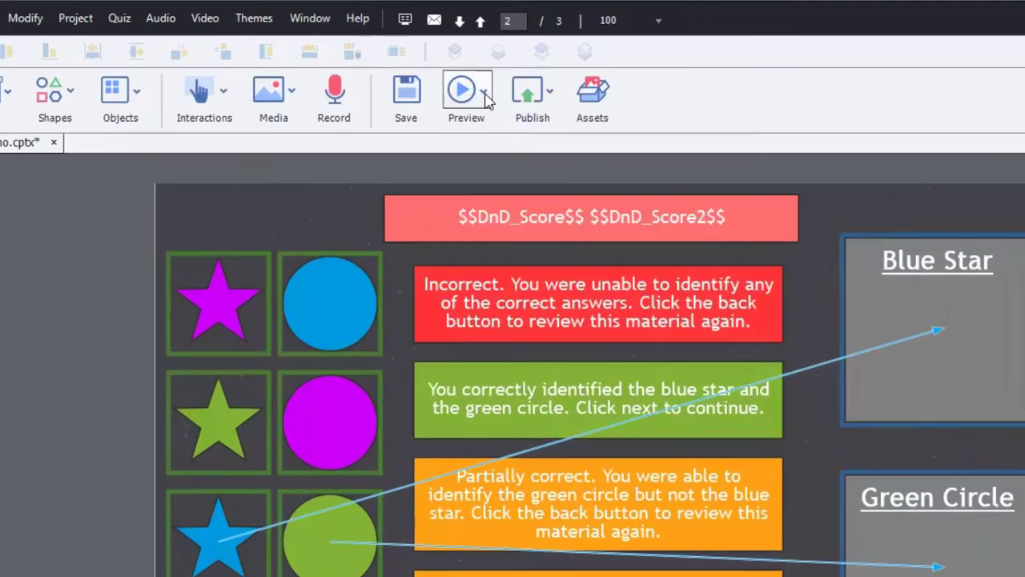
- Start a Project preview from the Preview dropdown
click(389, 54)
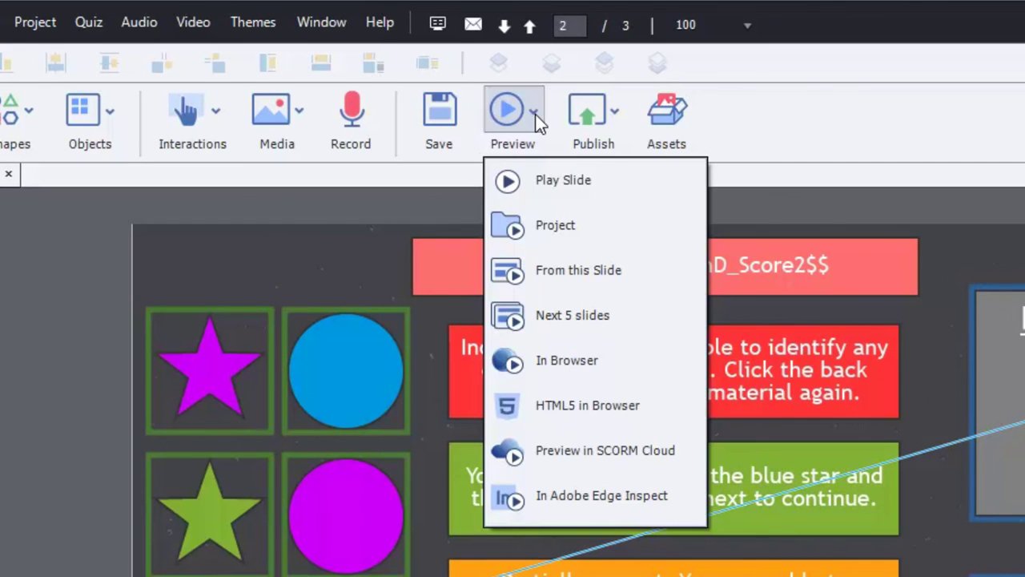
click(549, 226)
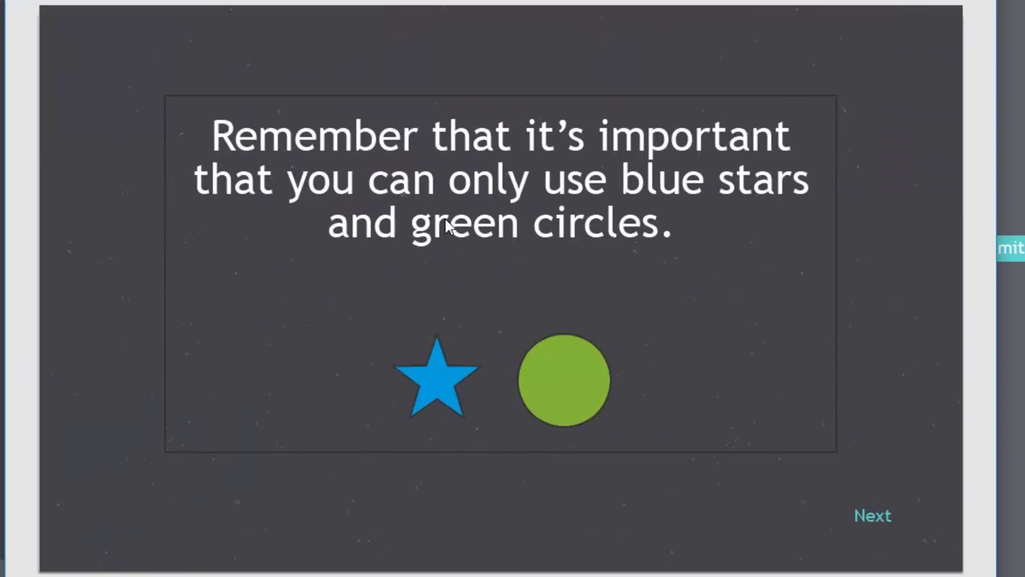
- Drop the blue circle on Blue Star and the magenta circle on Green Circle, then submit for Incorrect feedback
click(874, 516)
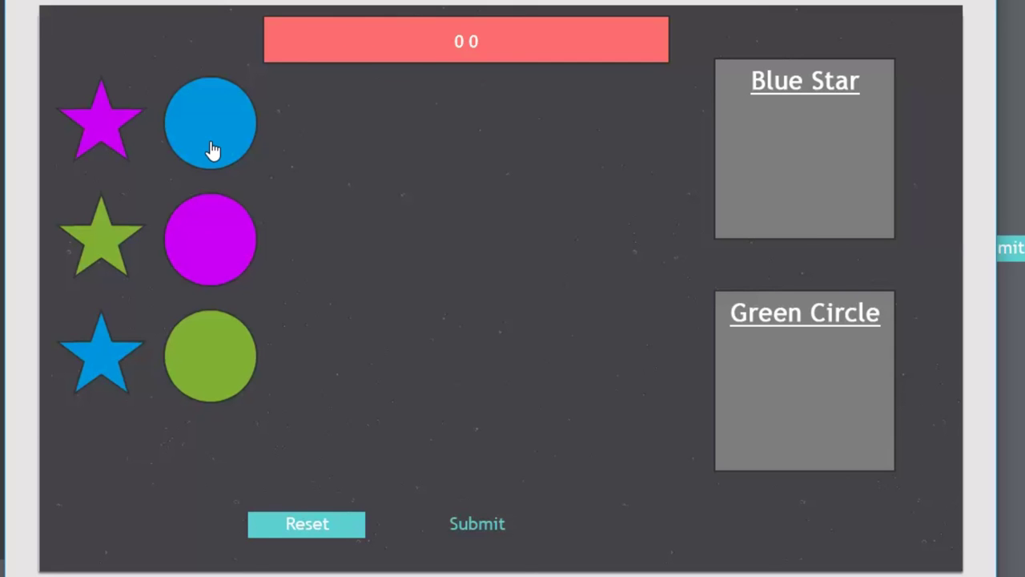
drag(219, 133, 755, 185)
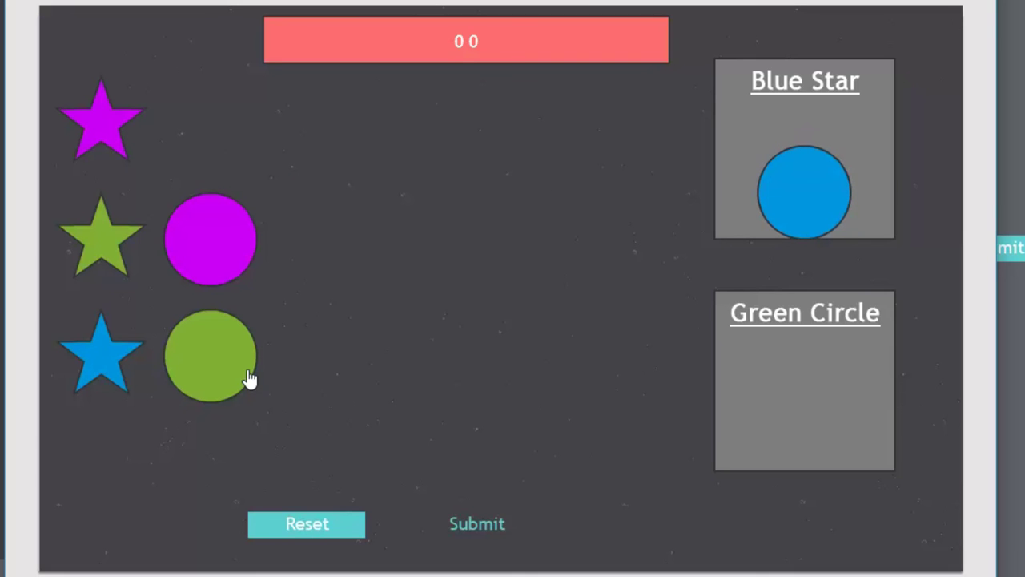
drag(213, 249, 811, 392)
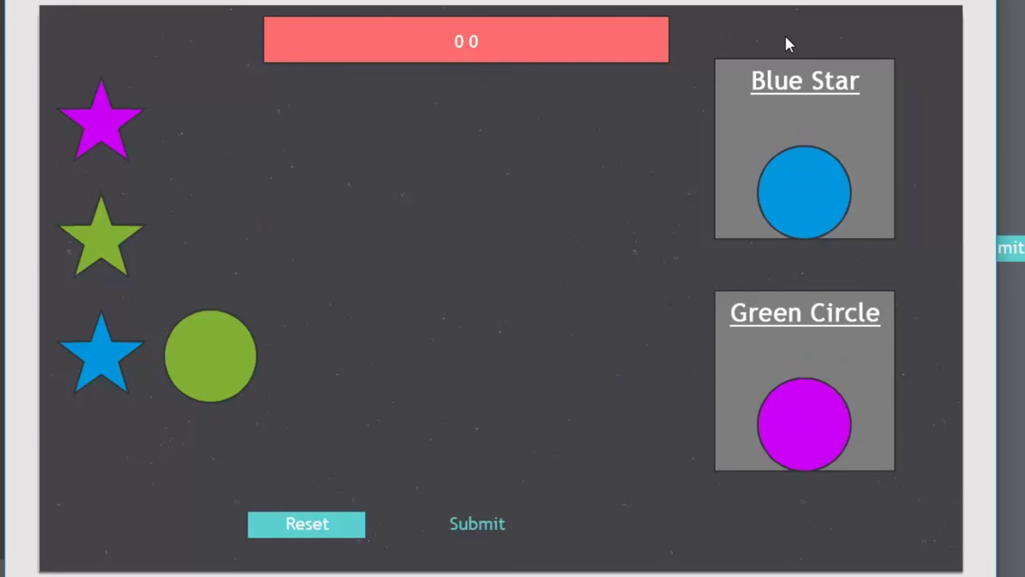
click(488, 526)
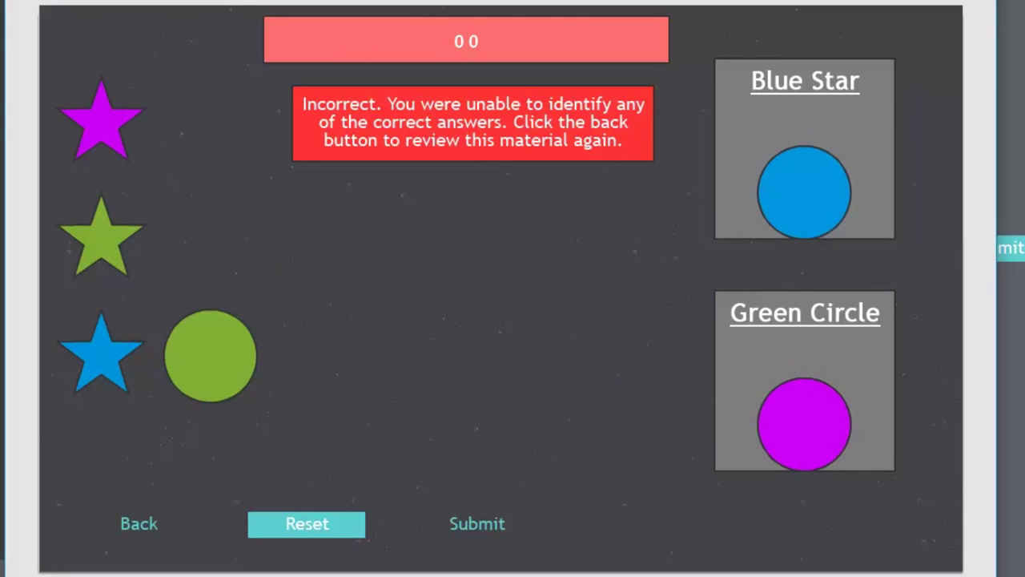
- Reopen the activity, drop the blue star on Blue Star and the green star on Green Circle, and submit
click(136, 528)
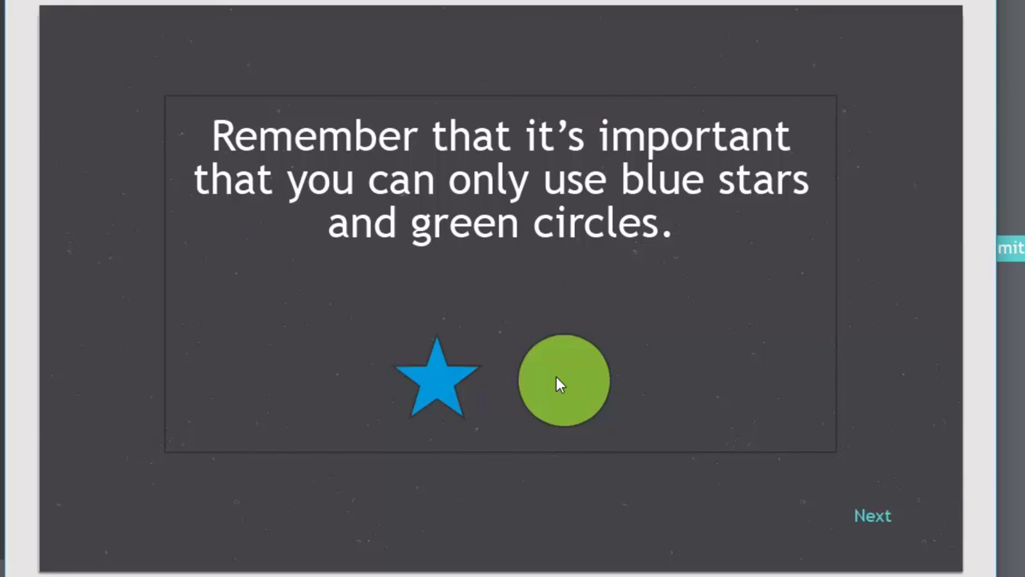
click(874, 518)
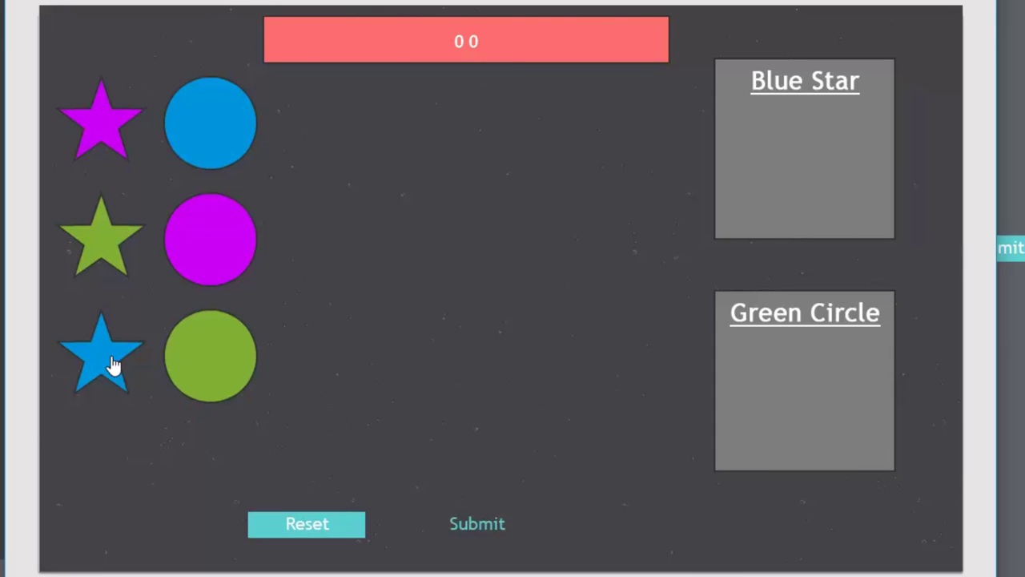
drag(103, 357, 822, 163)
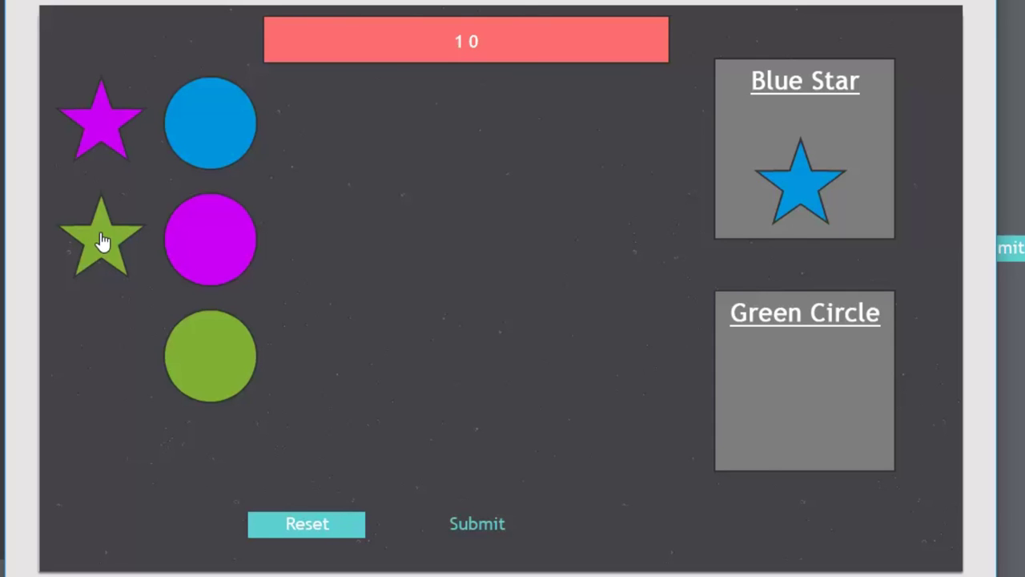
drag(101, 235, 813, 404)
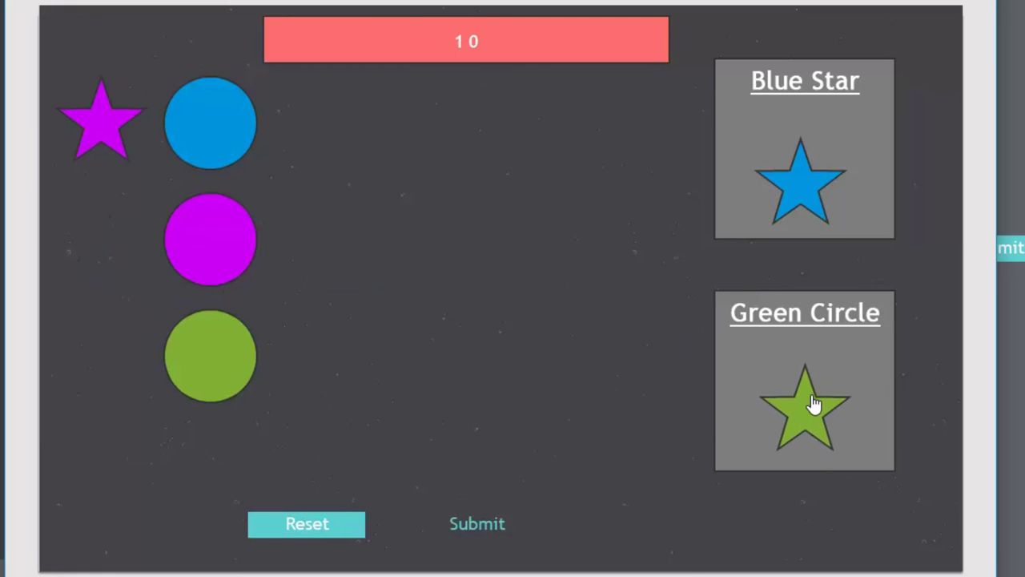
click(476, 524)
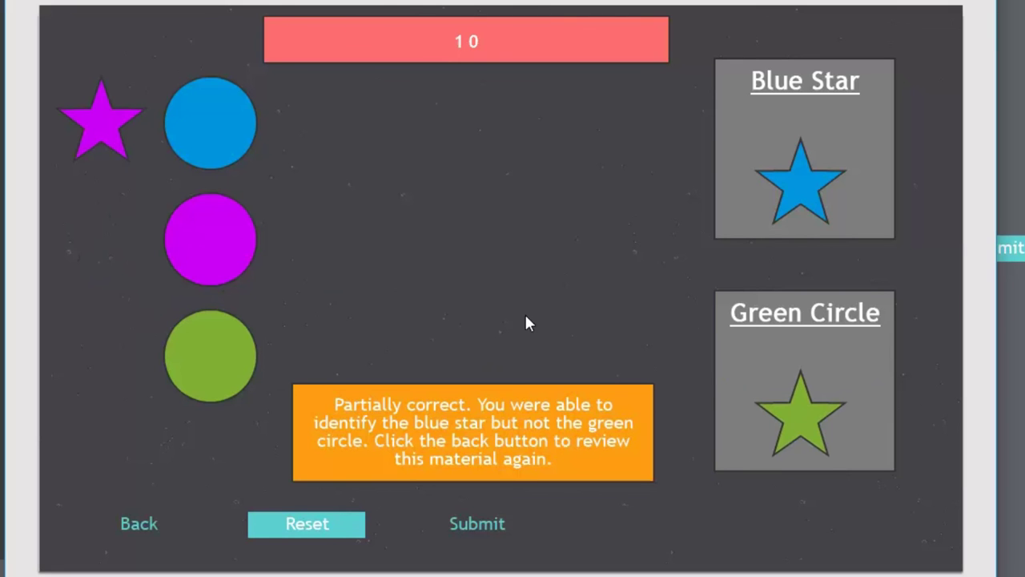
- Go Back to the review slide and Next again to reset the activity to 0 0
click(144, 525)
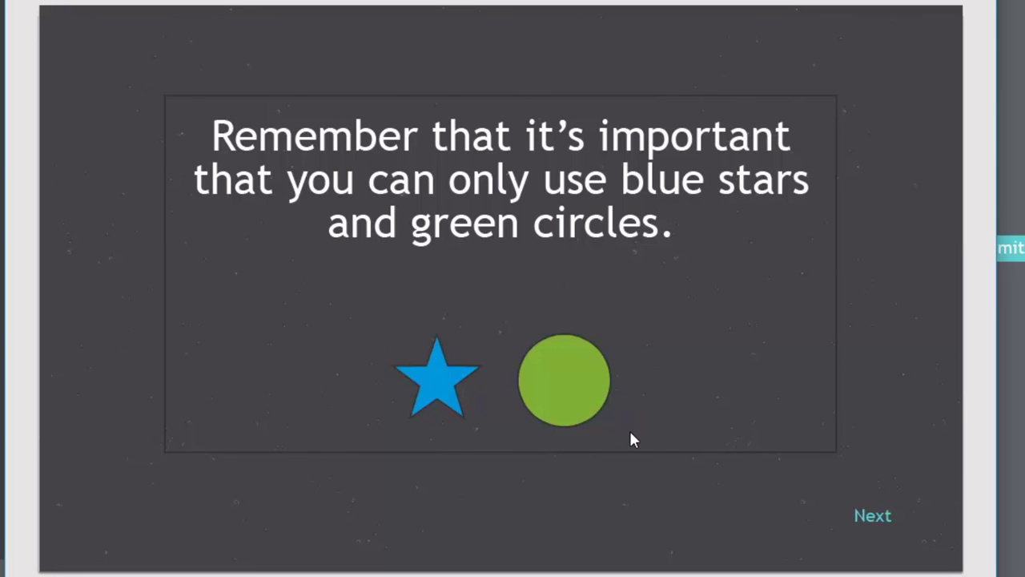
click(876, 518)
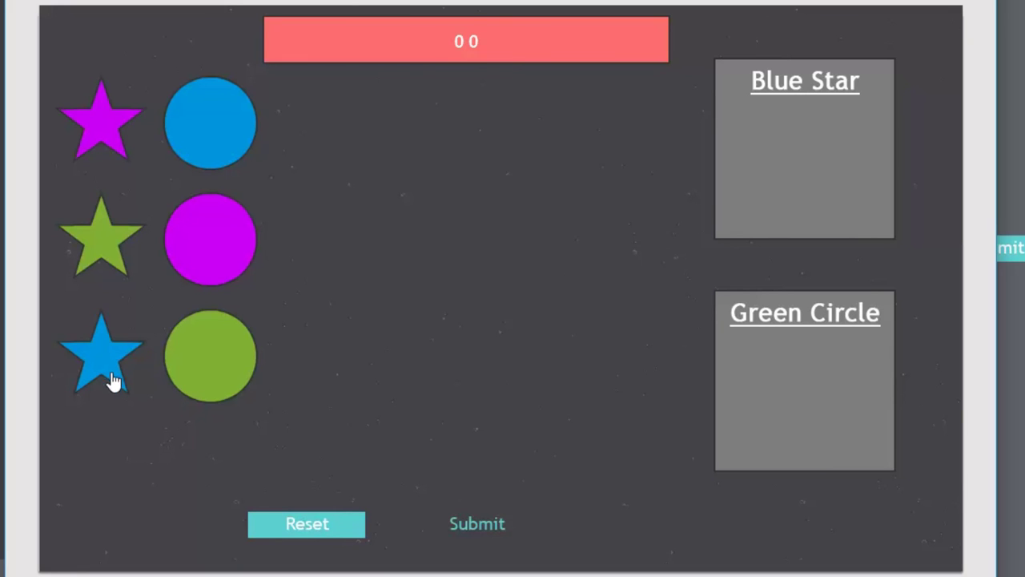
- Drop the blue star on Blue Star and the green circle on Green Circle, then submit for score 1 1
drag(110, 367, 814, 174)
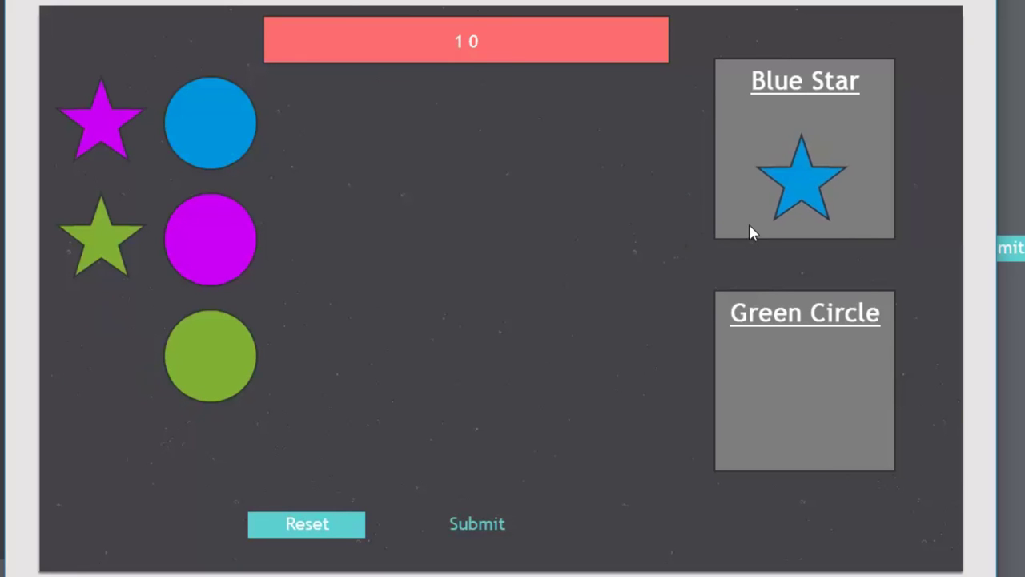
drag(221, 361, 787, 447)
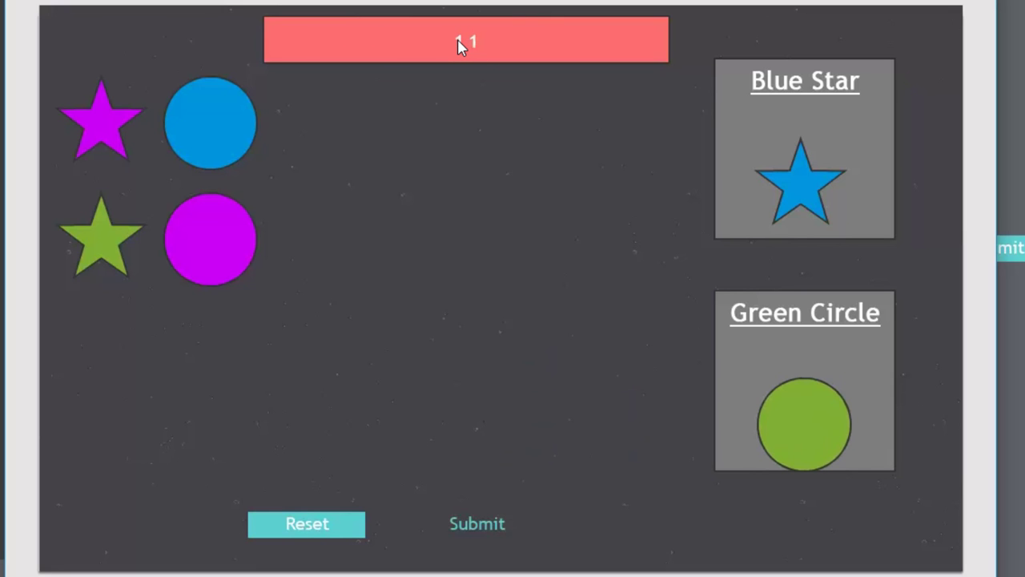
click(484, 522)
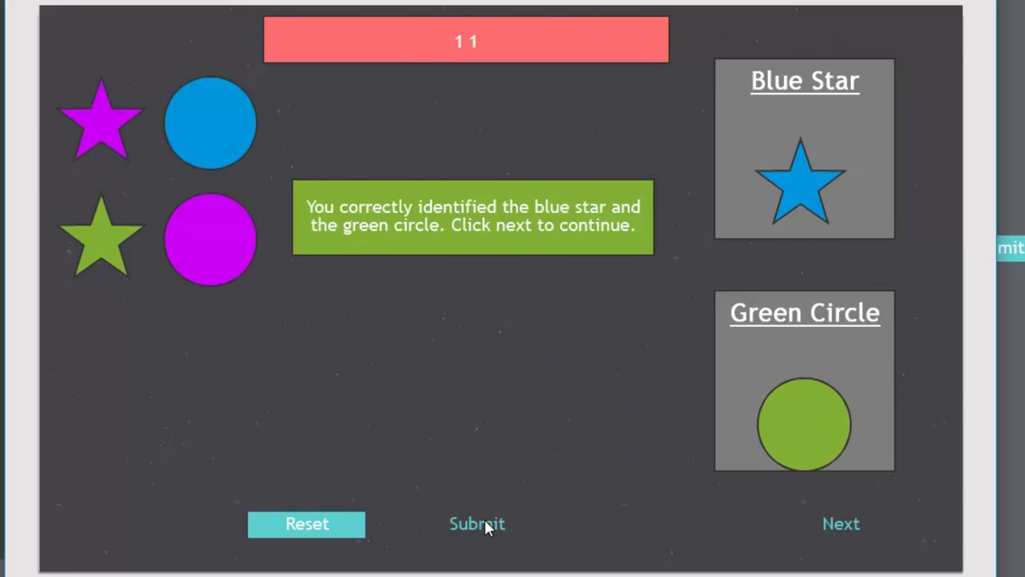
- Continue from the correct feedback to slide 3, the 'Great job' closing slide
click(845, 529)
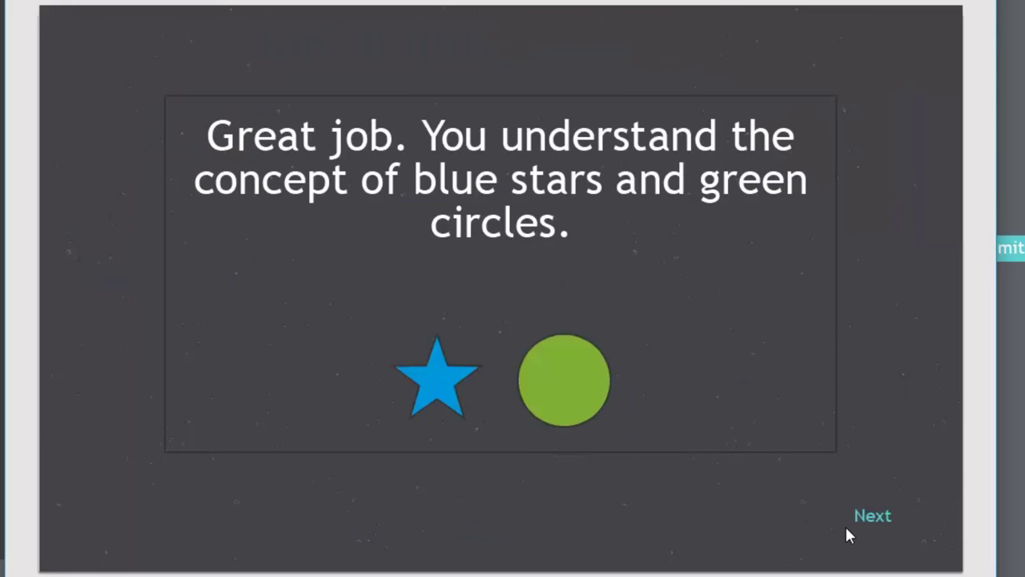